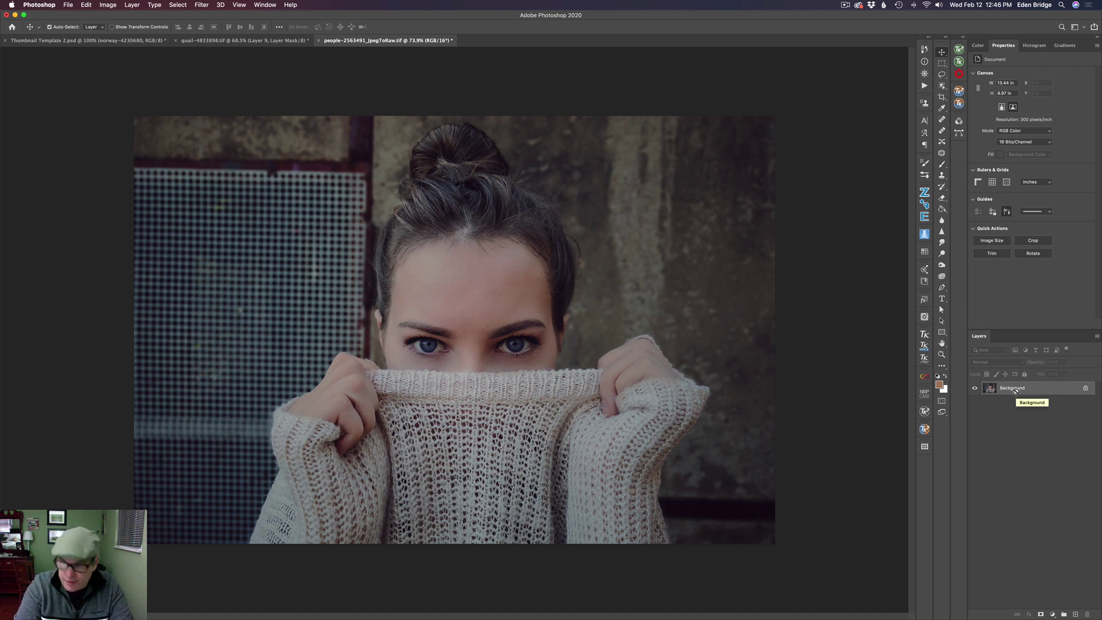
Duplicate the Background layer as Layer 1 and open the copy in the Luminar 4 plugin.
{"action": "key", "text": "super+j"}
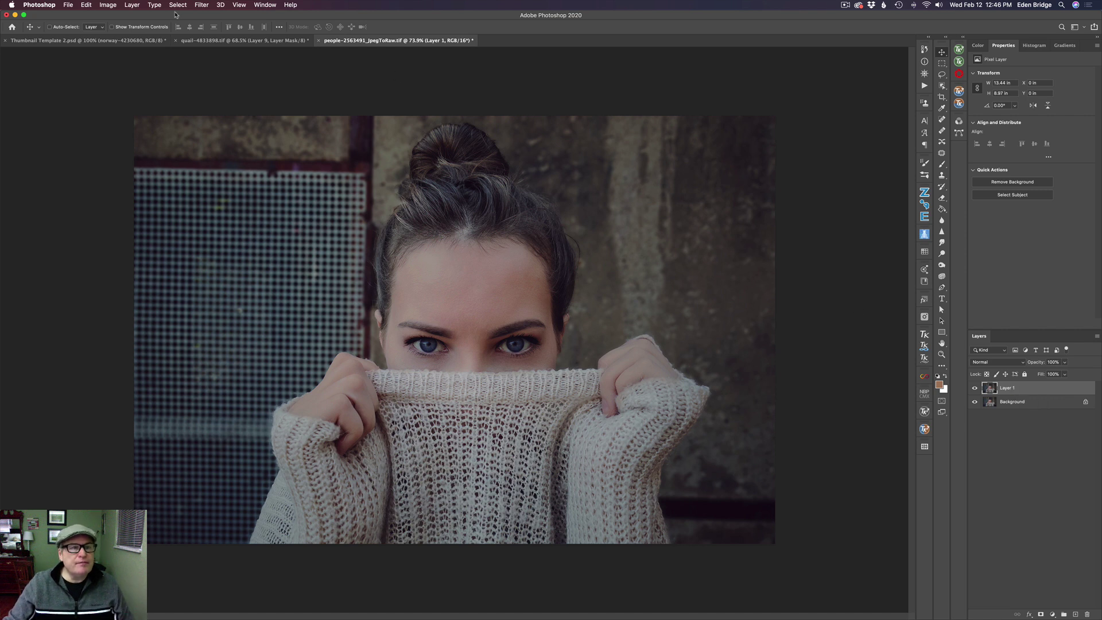
{"action": "left_click", "coordinate": [202, 5]}
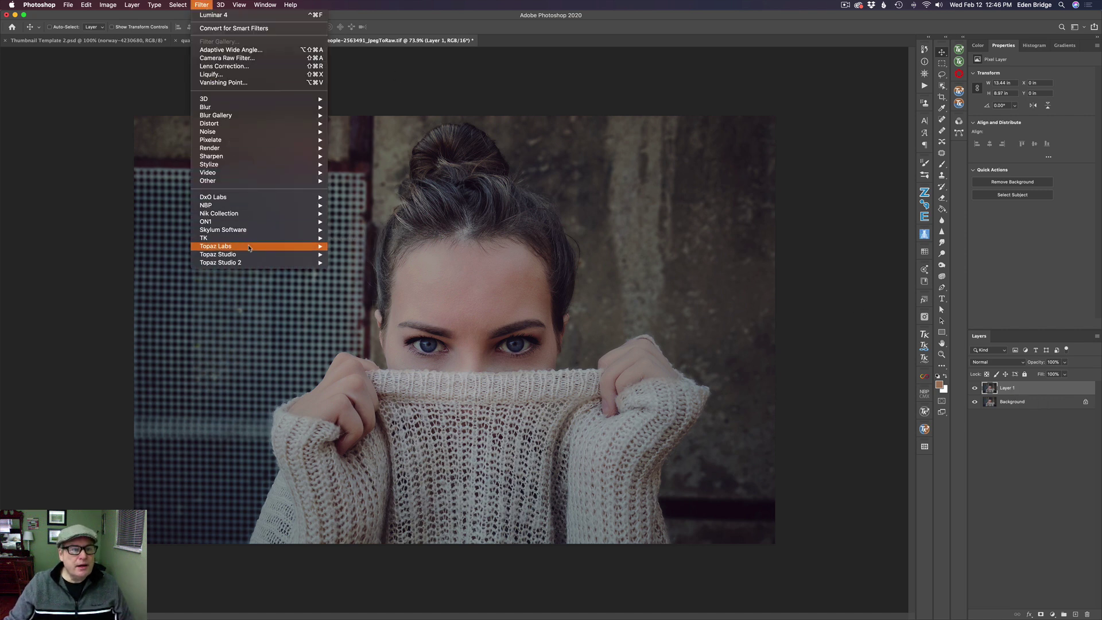
{"action": "mouse_move", "coordinate": [252, 241]}
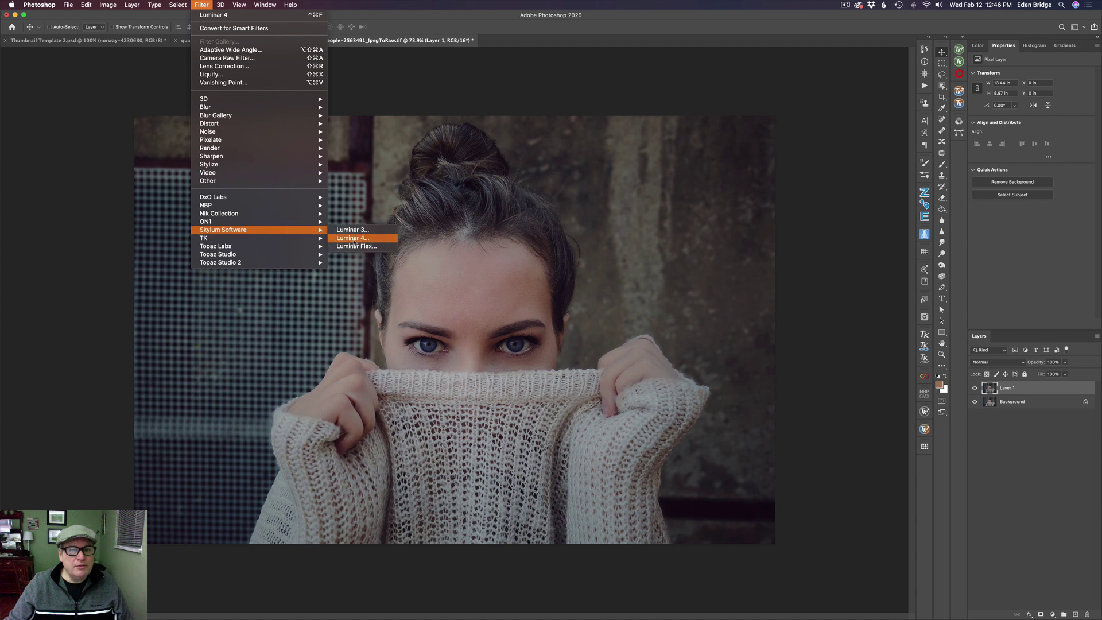
{"action": "left_click", "coordinate": [355, 240]}
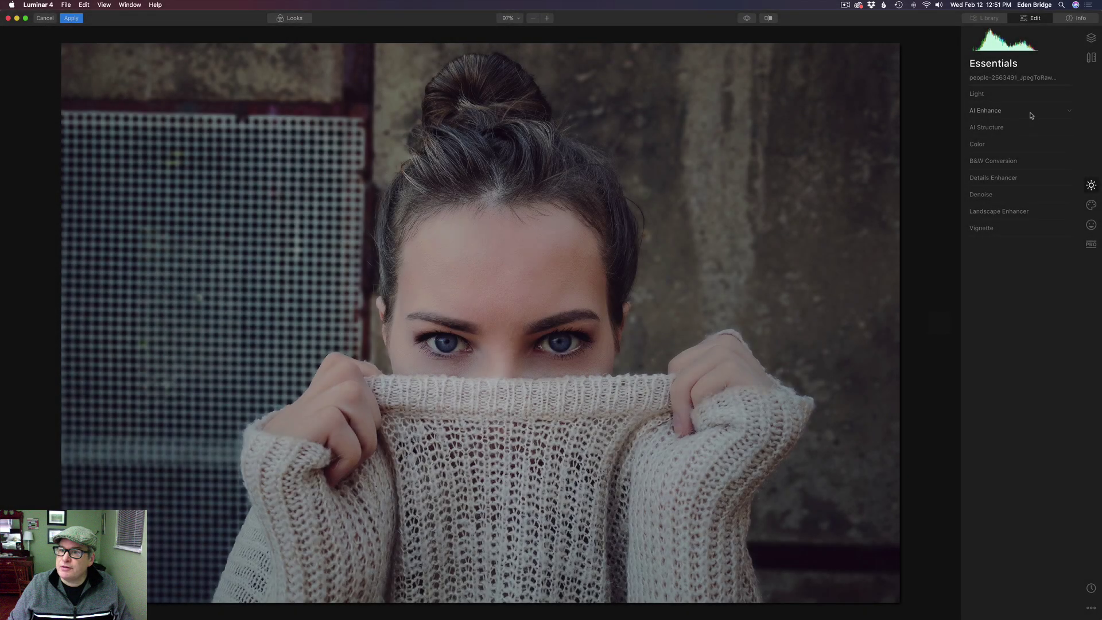
Set AI Accent to 15 and AI Structure Amount to 54.
{"action": "left_click", "coordinate": [1030, 114]}
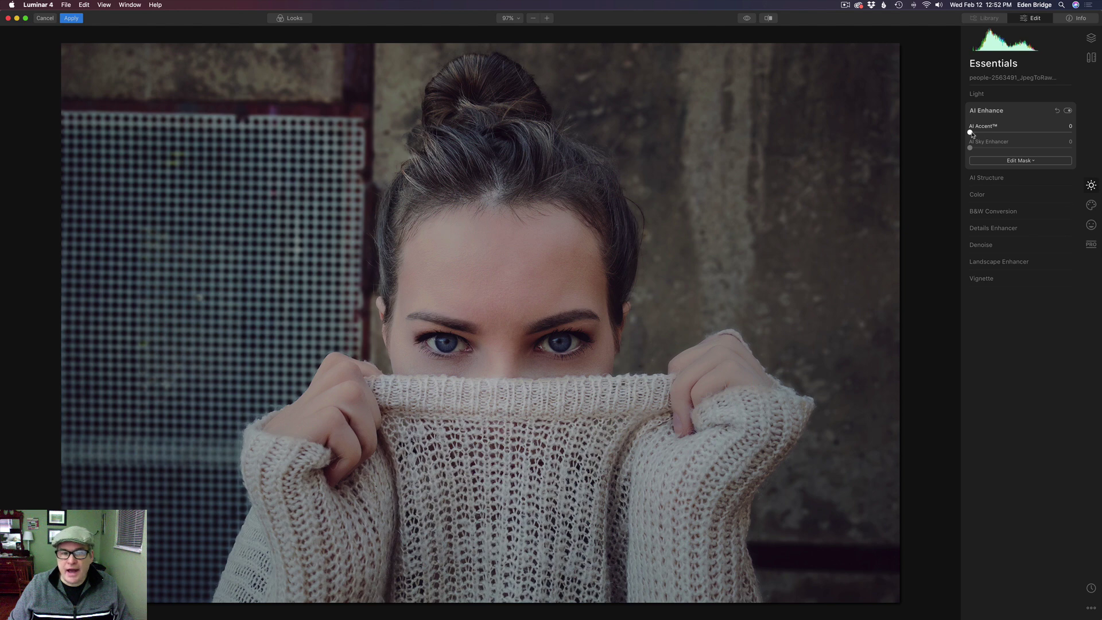
{"action": "left_click_drag", "start_coordinate": [972, 134], "coordinate": [1015, 134]}
{"action": "left_click", "coordinate": [1033, 178]}
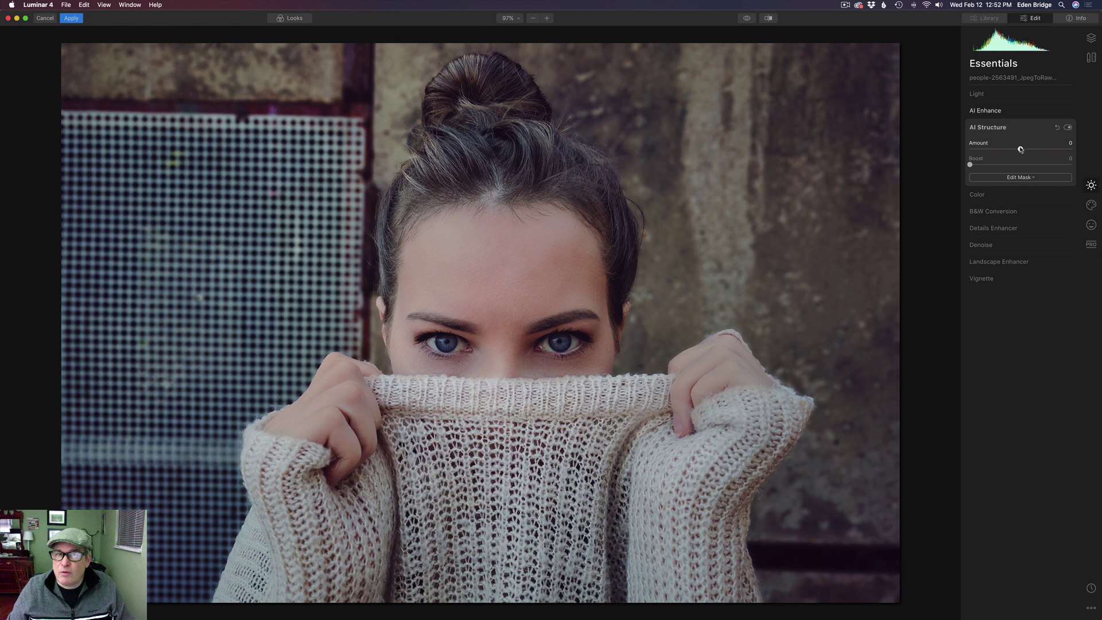
{"action": "left_click_drag", "start_coordinate": [1021, 150], "coordinate": [1050, 151]}
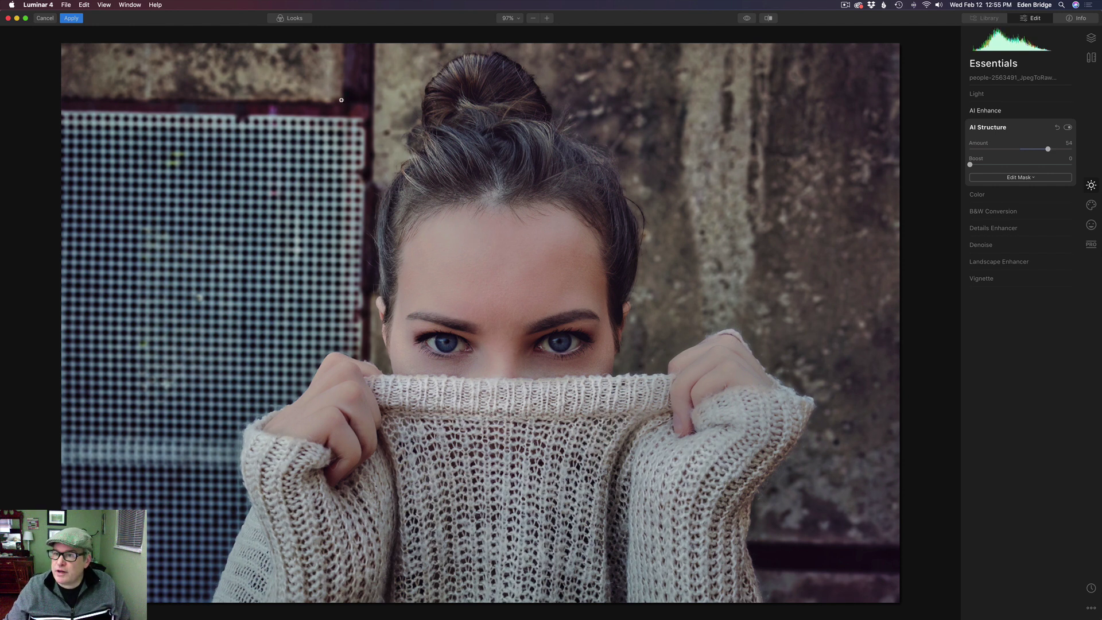
Convert to B&W with luminance Red 45, Yellow 13, Cyan -46 and Blue -59.
{"action": "left_click", "coordinate": [1001, 212]}
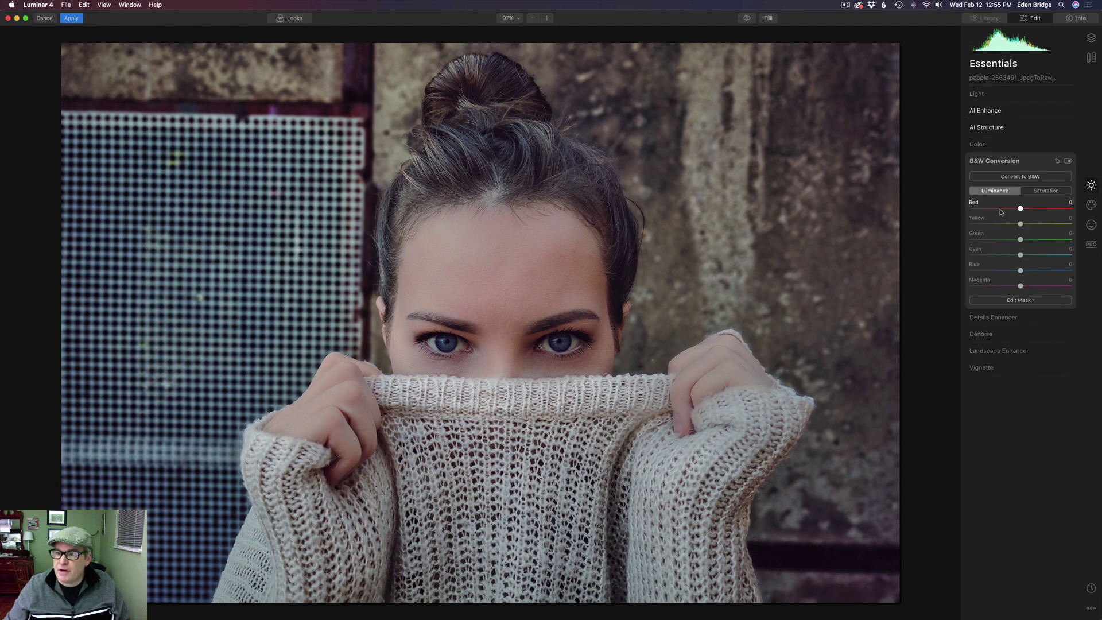
{"action": "left_click", "coordinate": [1012, 176]}
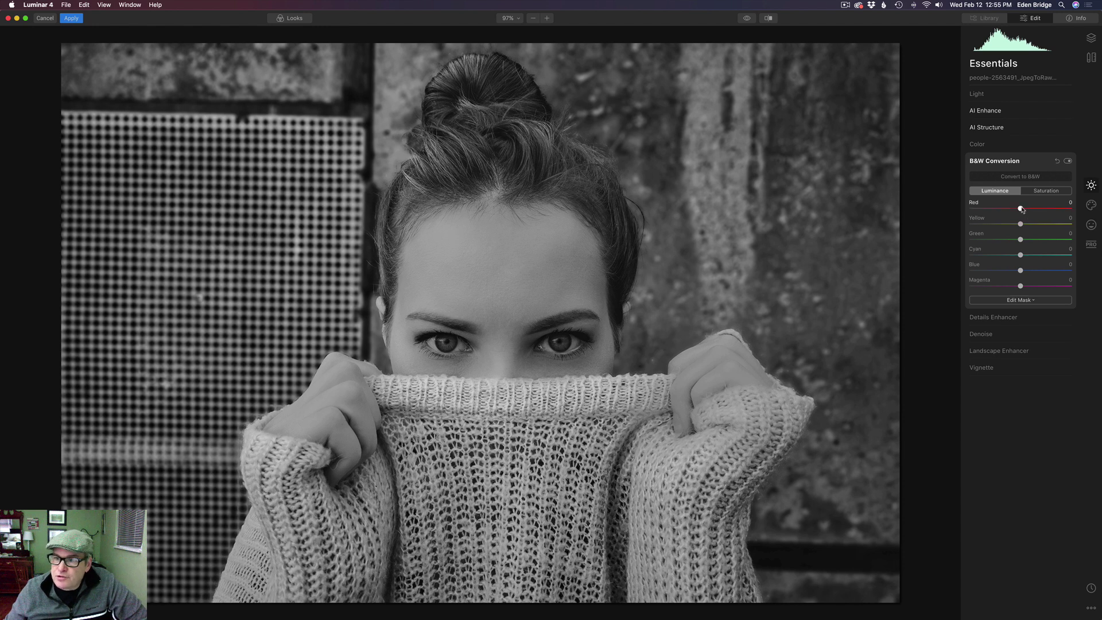
{"action": "mouse_move", "coordinate": [1022, 210]}
{"action": "left_mouse_down"}
{"action": "mouse_move", "coordinate": [1056, 210]}
{"action": "mouse_move", "coordinate": [995, 223]}
{"action": "mouse_move", "coordinate": [1029, 225]}
{"action": "left_mouse_up"}
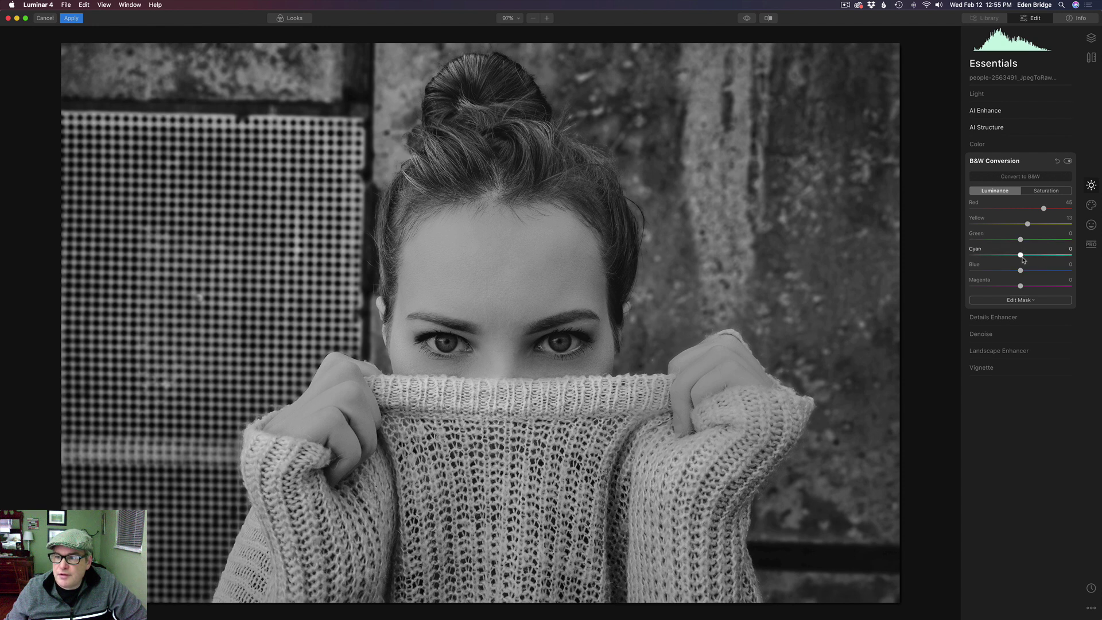
{"action": "left_click_drag", "start_coordinate": [1020, 255], "coordinate": [991, 270]}
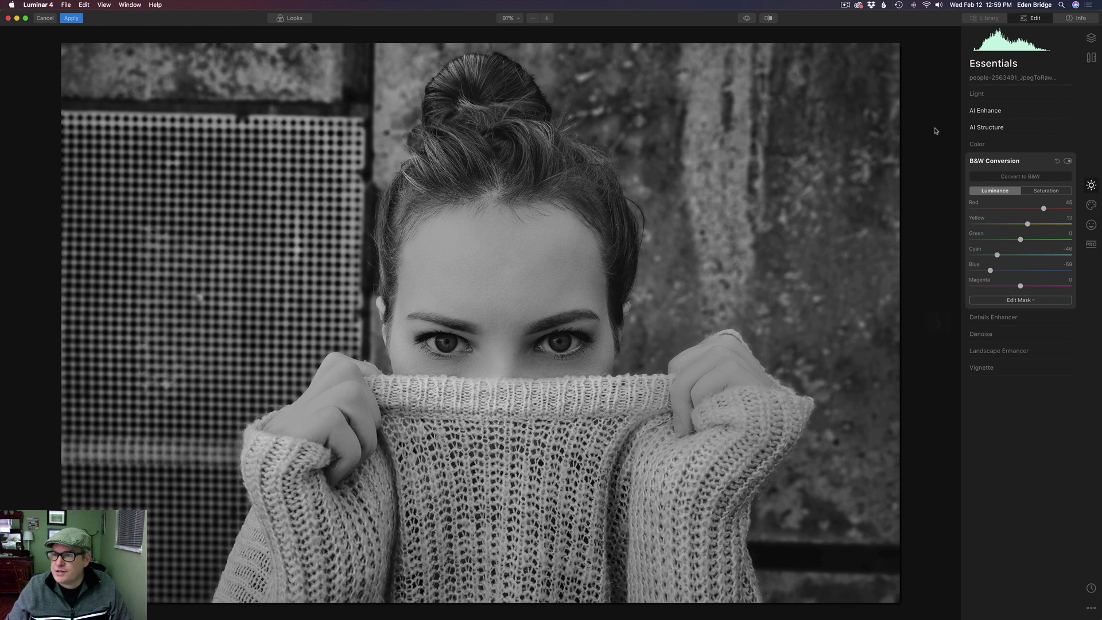
Apply the Portrait tools' High Key filter at Amount 54.
{"action": "left_click", "coordinate": [1093, 226]}
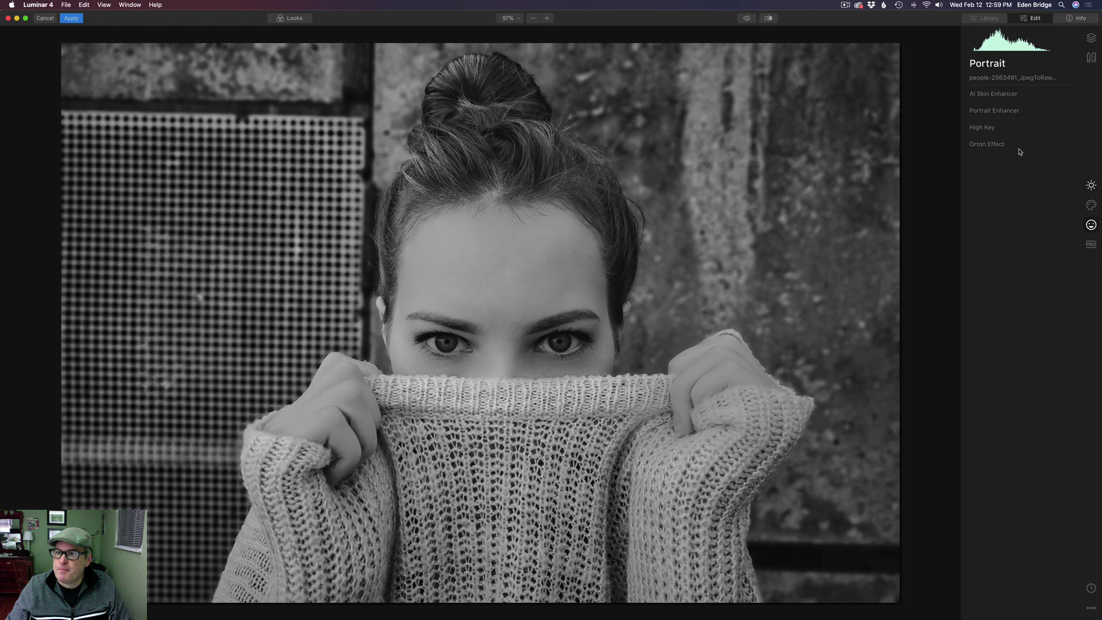
{"action": "left_click", "coordinate": [1005, 129]}
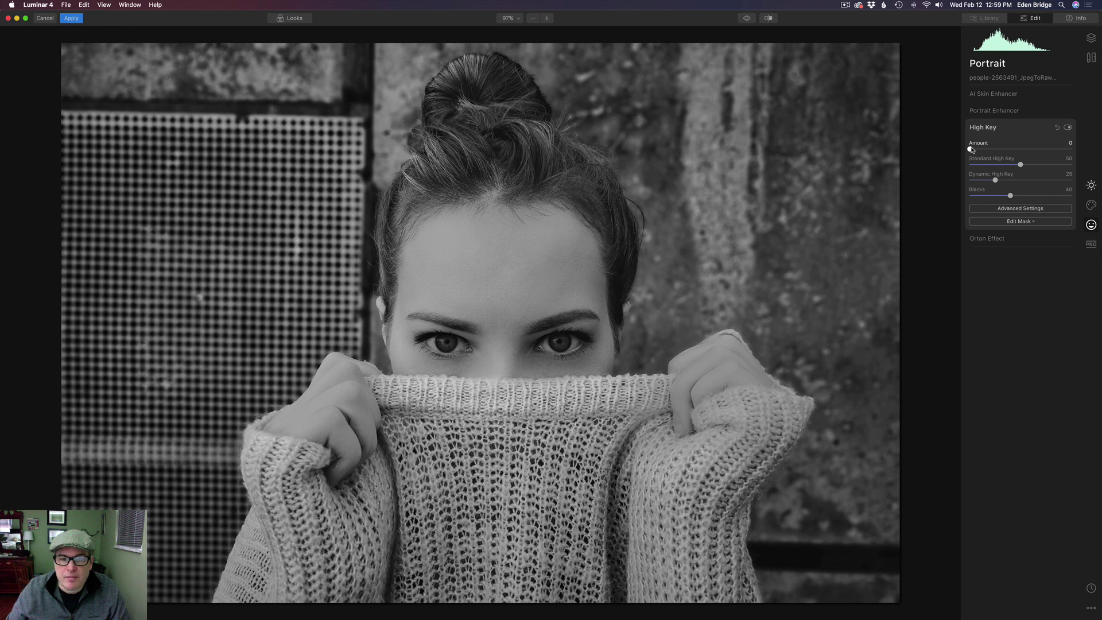
{"action": "left_click_drag", "start_coordinate": [971, 150], "coordinate": [1030, 151]}
In High Key Advanced Settings, set Standard High Key to 44 and Dynamic High Key to 72.
{"action": "left_click", "coordinate": [1037, 209]}
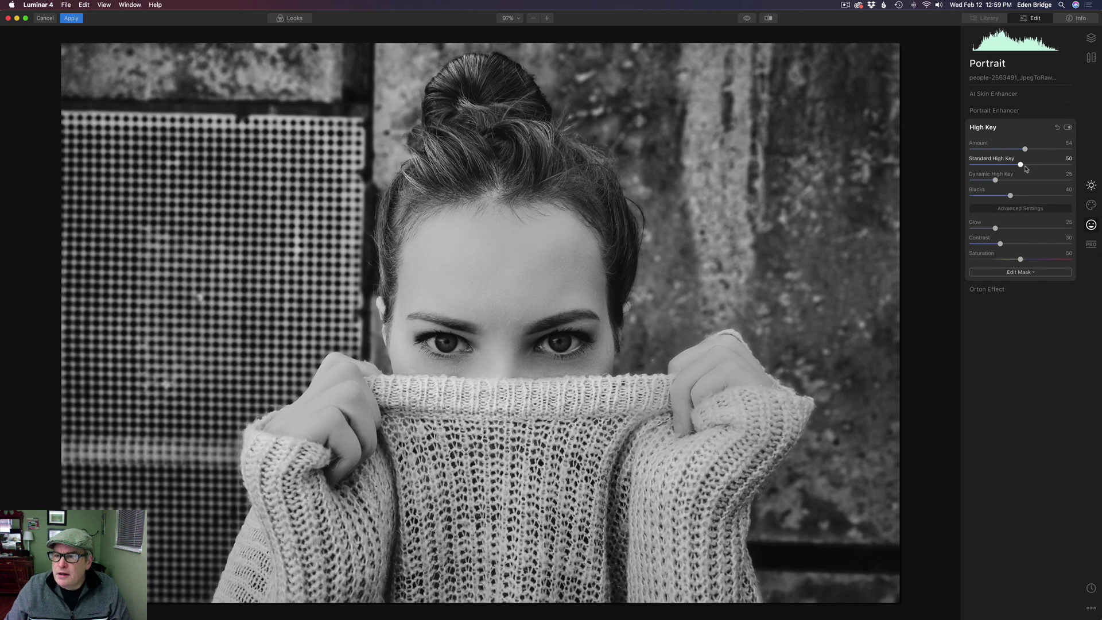
{"action": "mouse_move", "coordinate": [1021, 166]}
{"action": "left_mouse_down"}
{"action": "mouse_move", "coordinate": [1036, 167]}
{"action": "mouse_move", "coordinate": [1015, 168]}
{"action": "mouse_move", "coordinate": [1010, 182]}
{"action": "left_mouse_up"}
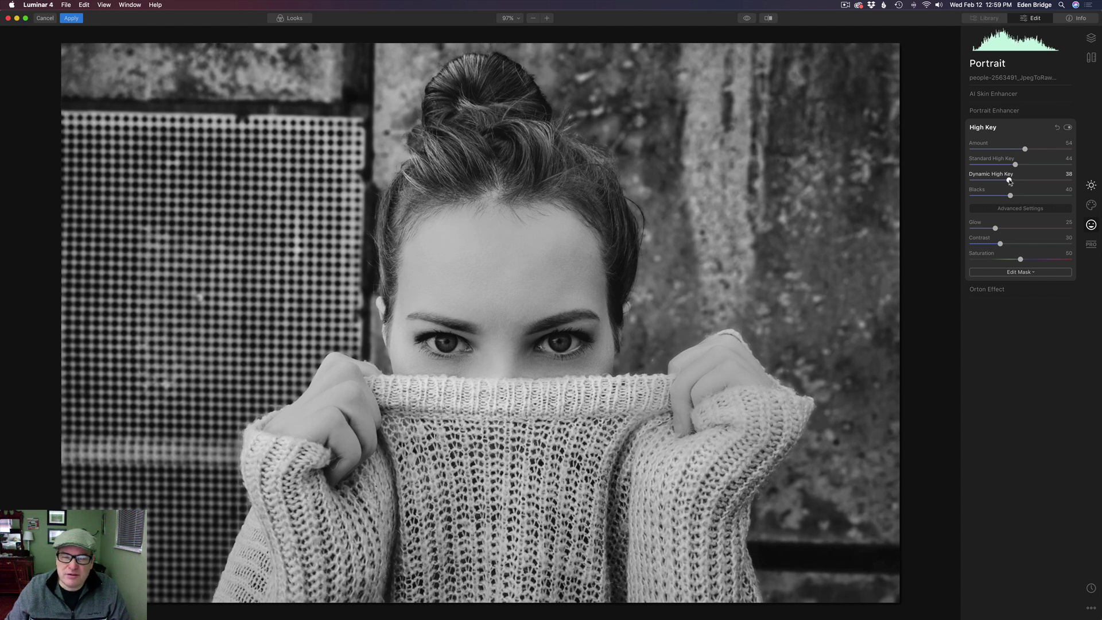
{"action": "left_click_drag", "start_coordinate": [1010, 182], "coordinate": [1044, 186]}
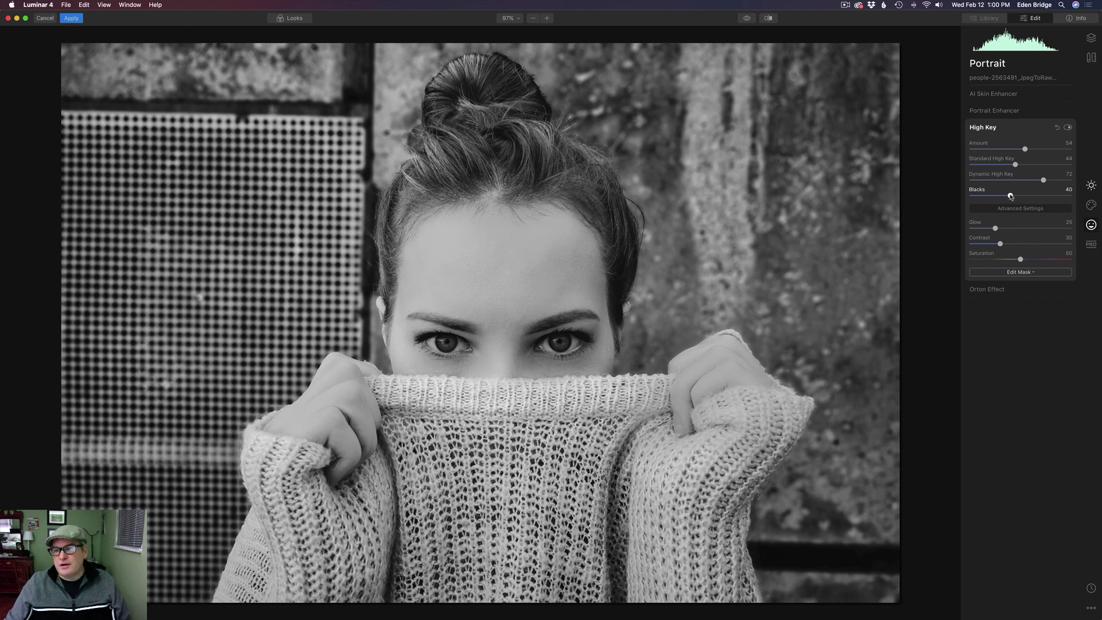
Tune High Key to Blacks 35, Glow 25, Contrast 56 and Saturation 71.
{"action": "mouse_move", "coordinate": [1011, 196]}
{"action": "left_mouse_down"}
{"action": "mouse_move", "coordinate": [1034, 198]}
{"action": "mouse_move", "coordinate": [991, 195]}
{"action": "left_mouse_up"}
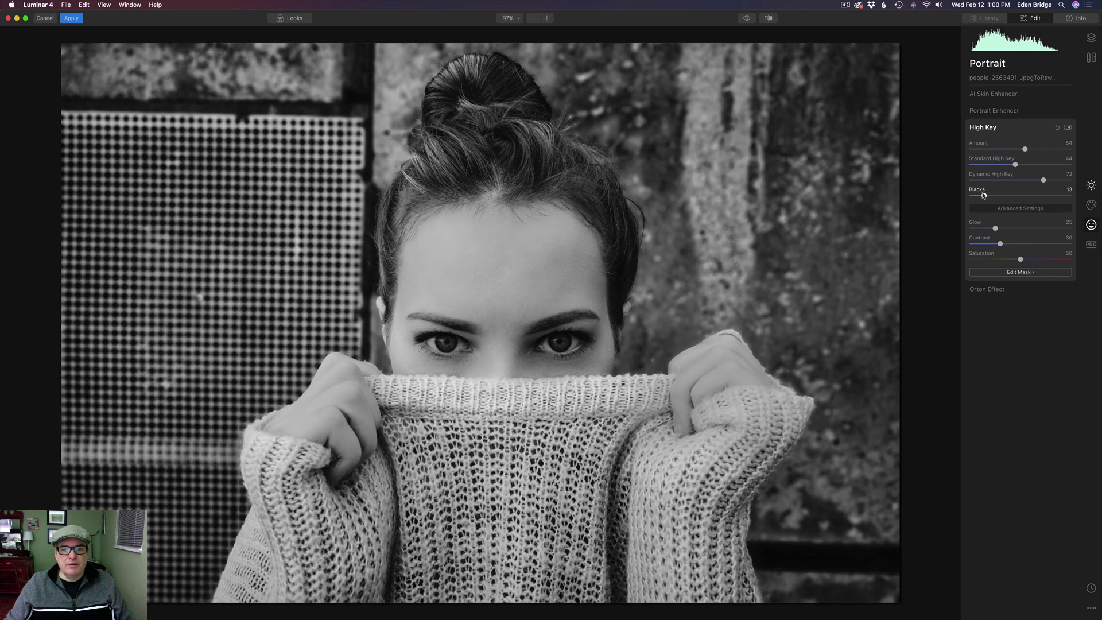
{"action": "mouse_move", "coordinate": [984, 195]}
{"action": "left_mouse_down"}
{"action": "mouse_move", "coordinate": [1019, 197]}
{"action": "mouse_move", "coordinate": [1006, 197]}
{"action": "left_mouse_up"}
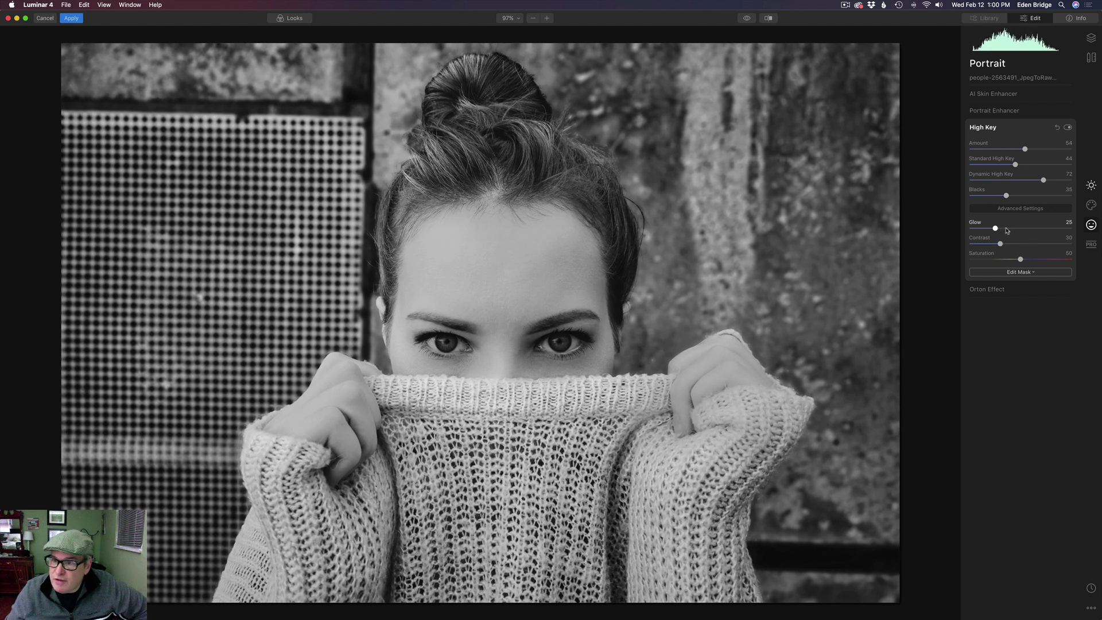
{"action": "mouse_move", "coordinate": [996, 229]}
{"action": "left_mouse_down"}
{"action": "mouse_move", "coordinate": [1033, 229]}
{"action": "mouse_move", "coordinate": [996, 230]}
{"action": "left_mouse_up"}
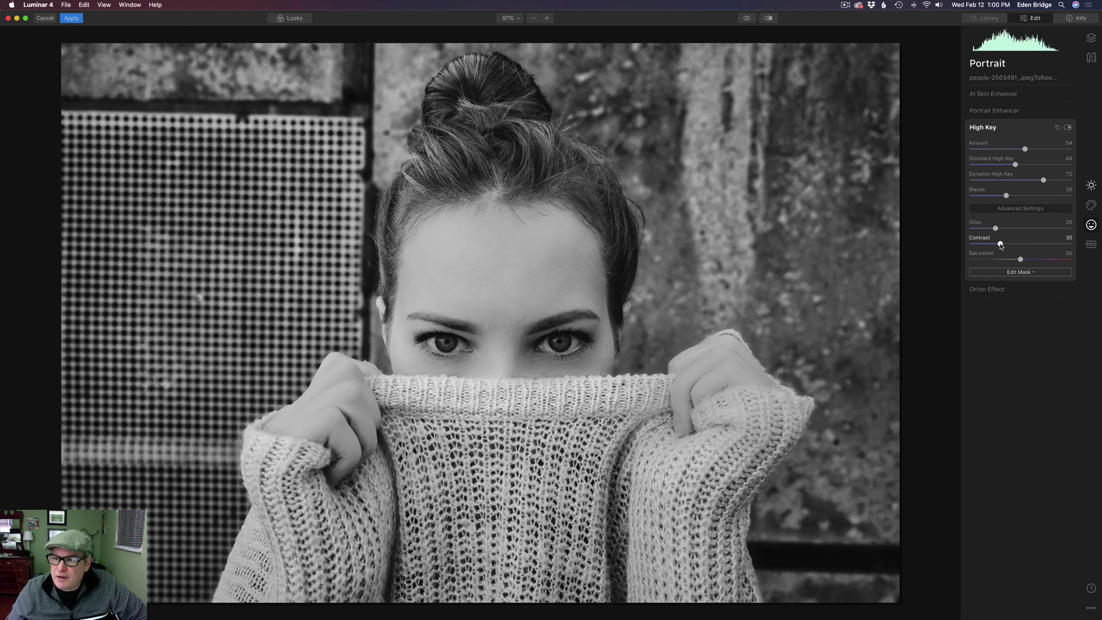
{"action": "left_click_drag", "start_coordinate": [1001, 244], "coordinate": [1027, 247]}
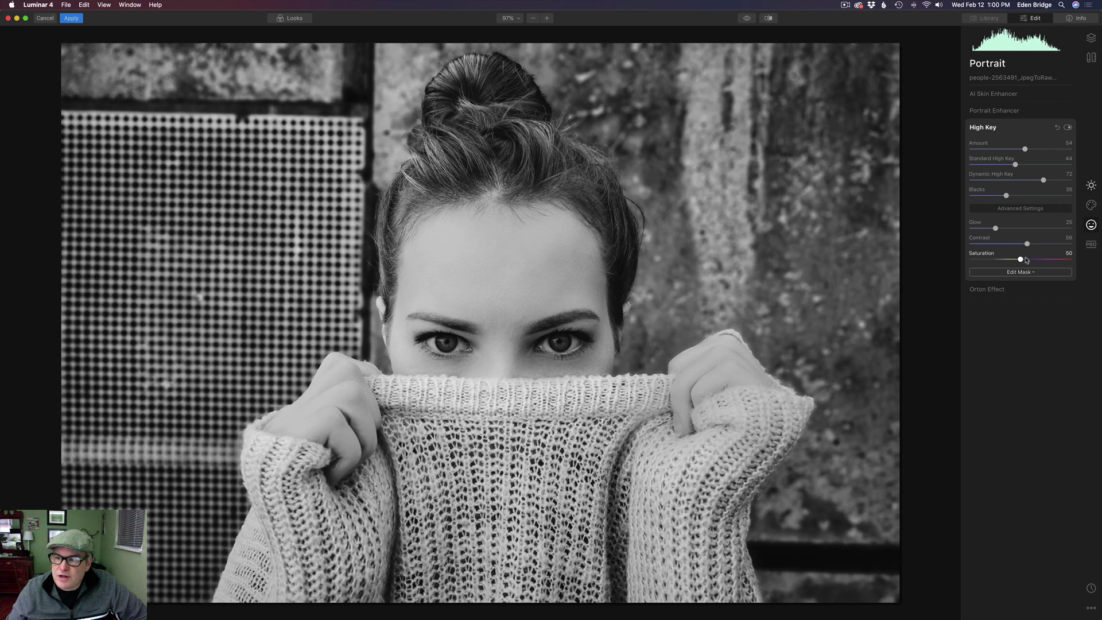
{"action": "left_click_drag", "start_coordinate": [1021, 260], "coordinate": [1043, 258]}
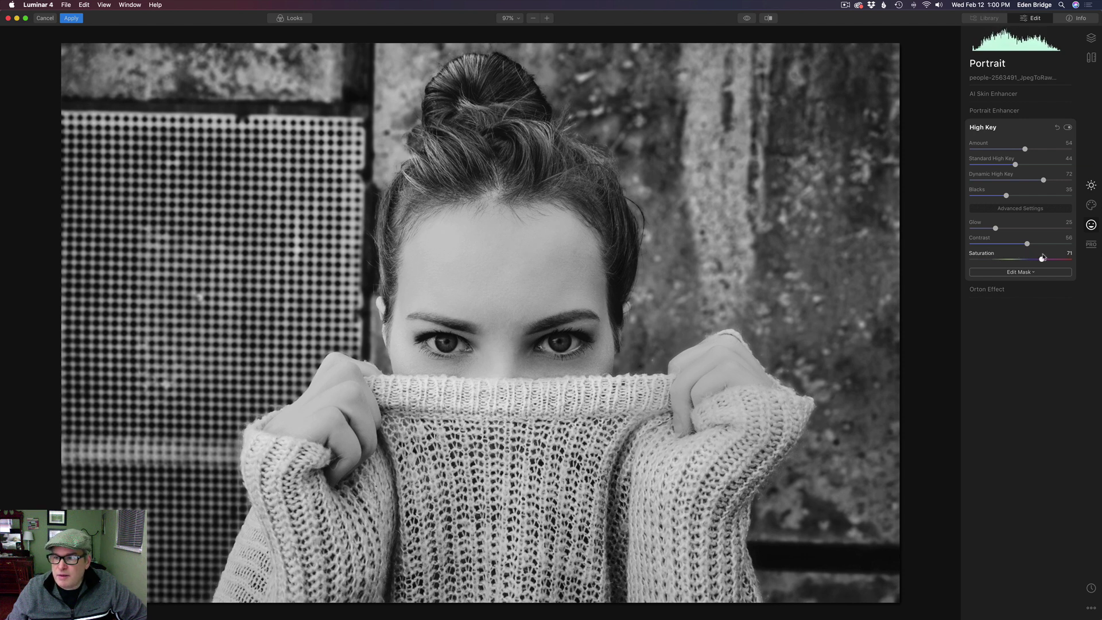
Compare High Key on and off, then raise the B&W Blue luminance to 57.
{"action": "left_click", "coordinate": [1069, 127]}
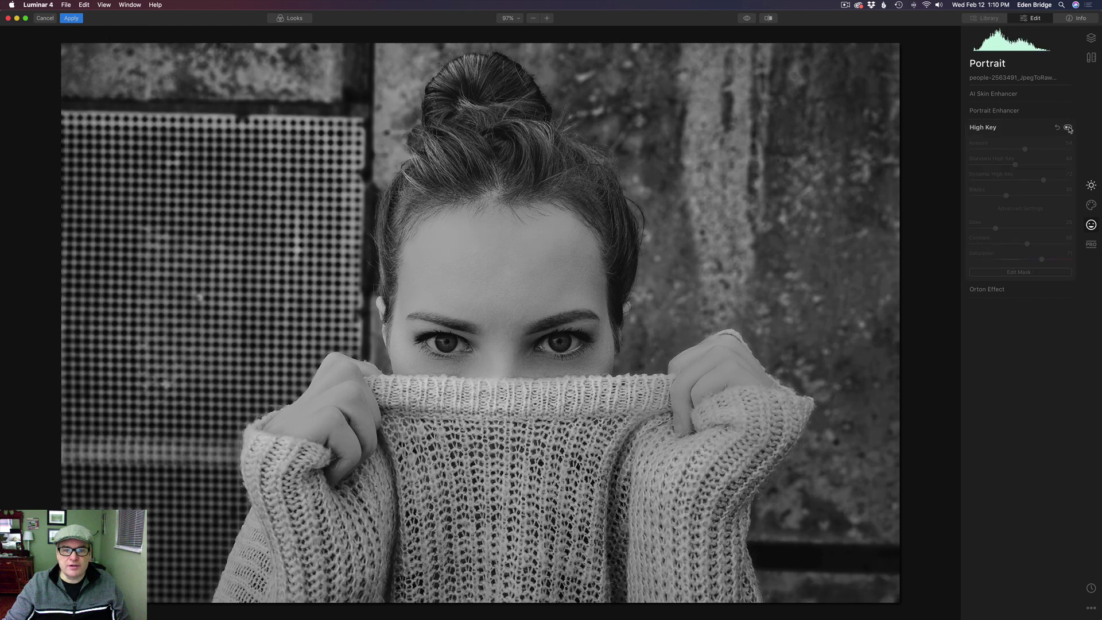
{"action": "left_click", "coordinate": [1068, 127]}
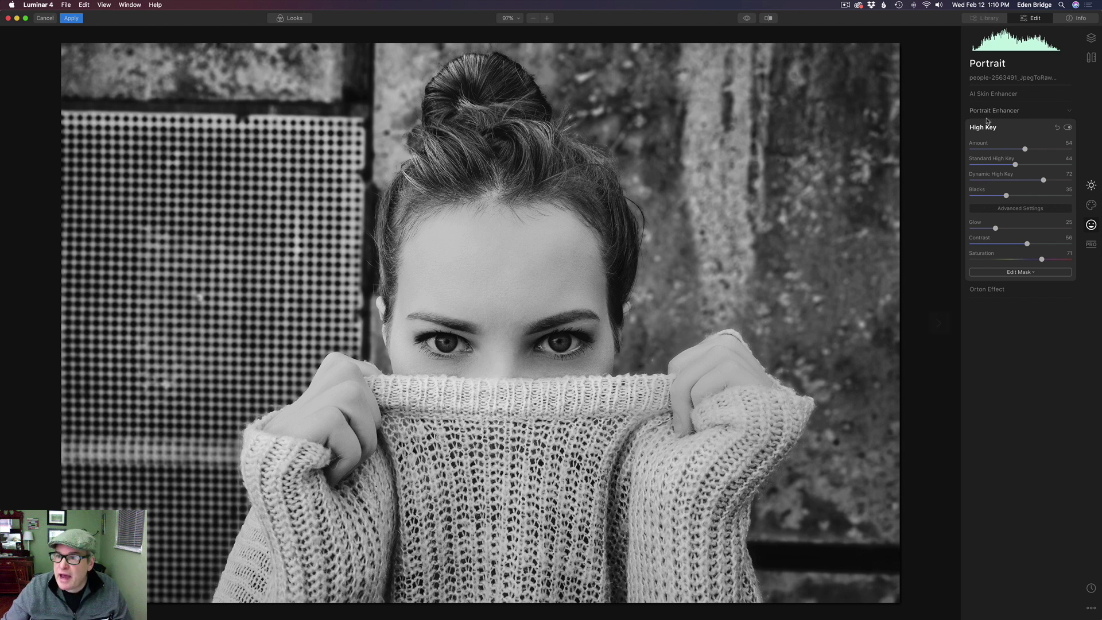
{"action": "left_click", "coordinate": [1093, 185]}
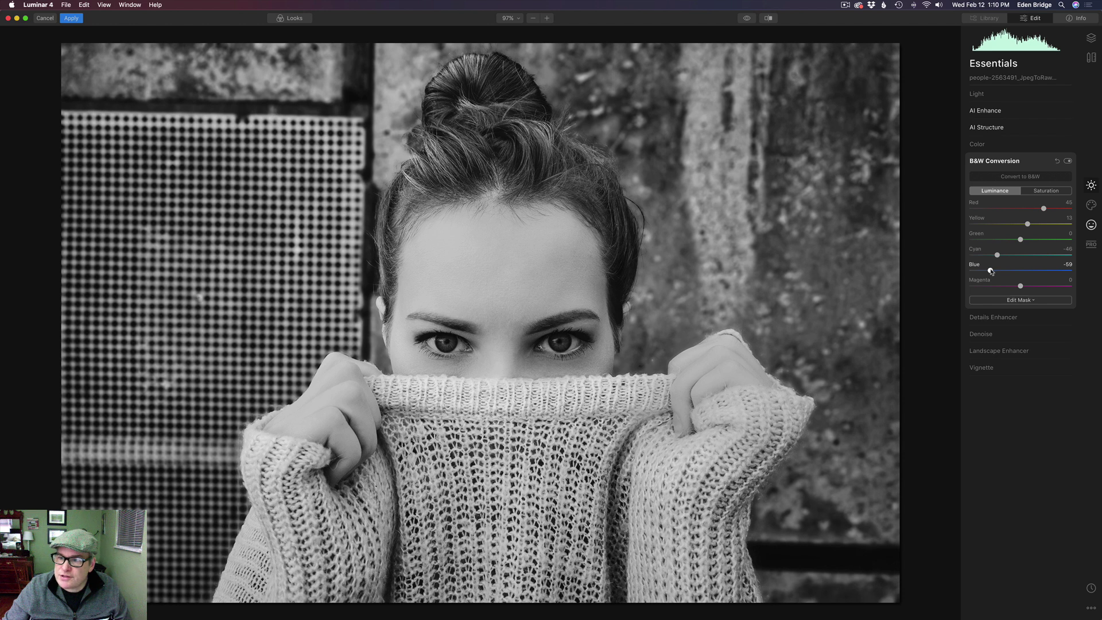
{"action": "left_click_drag", "start_coordinate": [991, 271], "coordinate": [1056, 274]}
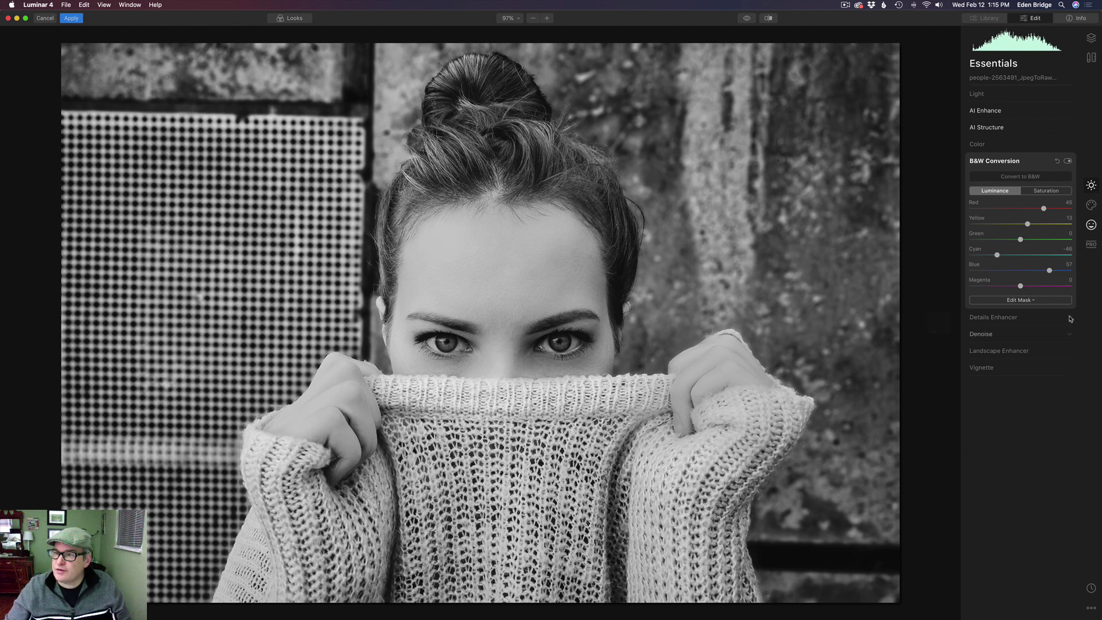
Expand the Color Styles (LUT) creative filter and bring up its list of LUTs.
{"action": "left_click", "coordinate": [1092, 206]}
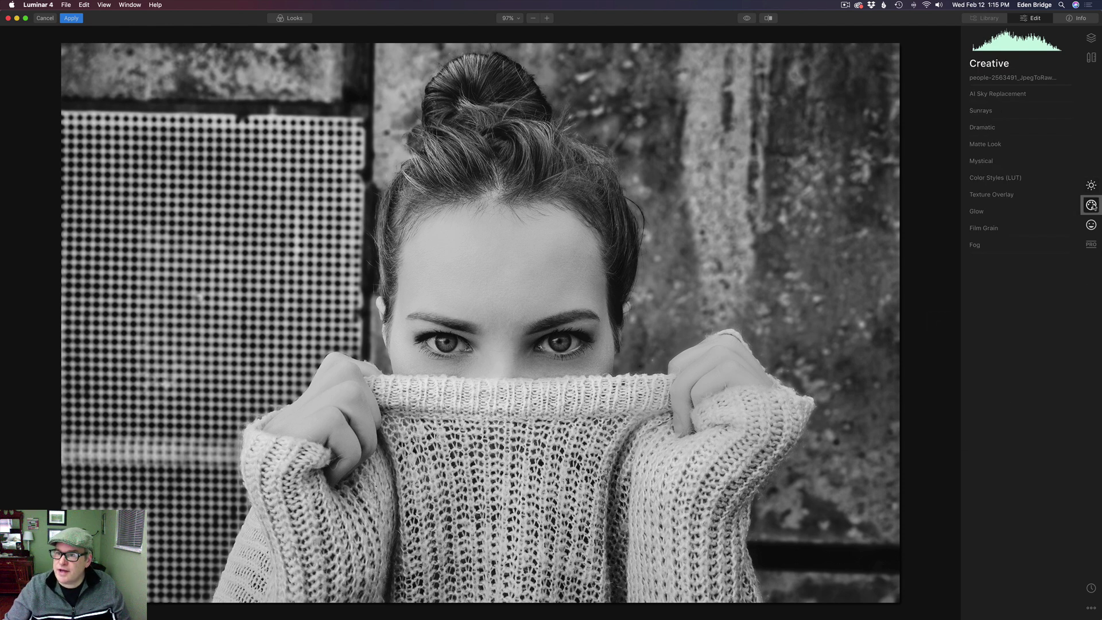
{"action": "left_click", "coordinate": [1009, 179]}
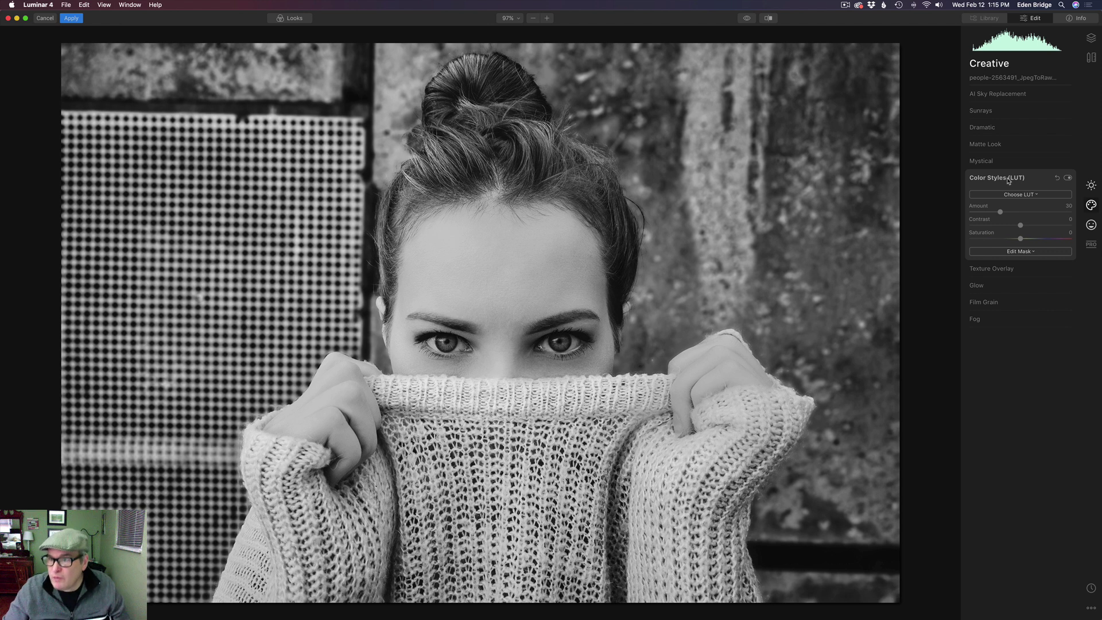
{"action": "left_click", "coordinate": [1041, 195]}
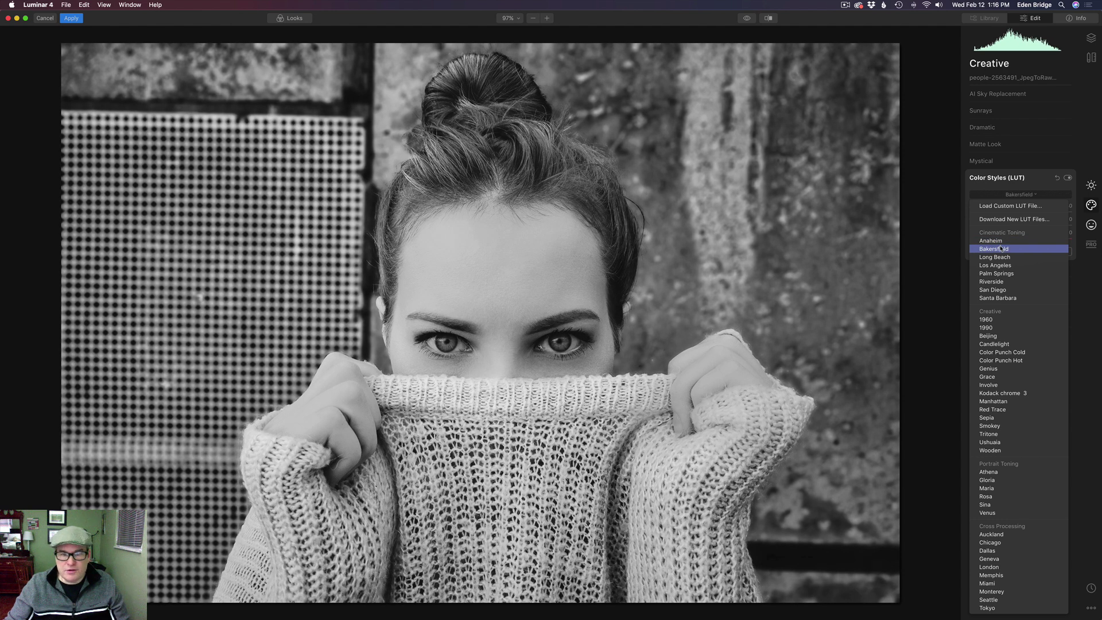
Apply the Bakersfield LUT at Amount 36 with Saturation lowered to 58.
{"action": "left_click", "coordinate": [1001, 249]}
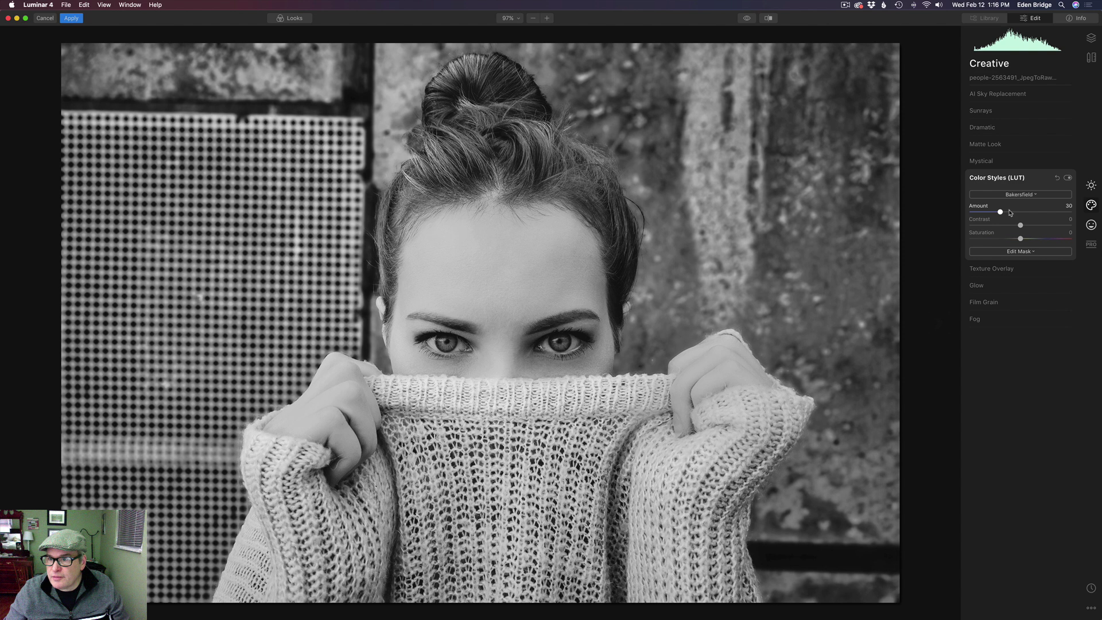
{"action": "mouse_move", "coordinate": [1001, 213]}
{"action": "left_mouse_down"}
{"action": "mouse_move", "coordinate": [1036, 217]}
{"action": "mouse_move", "coordinate": [997, 217]}
{"action": "mouse_move", "coordinate": [1013, 217]}
{"action": "left_mouse_up"}
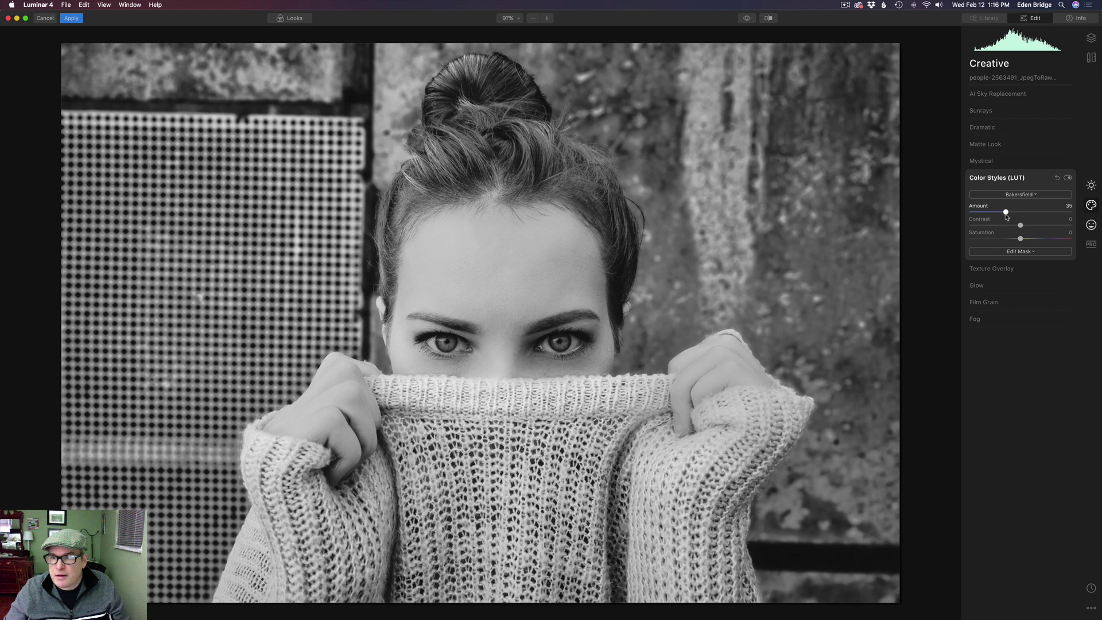
{"action": "left_click_drag", "start_coordinate": [1012, 217], "coordinate": [1061, 257]}
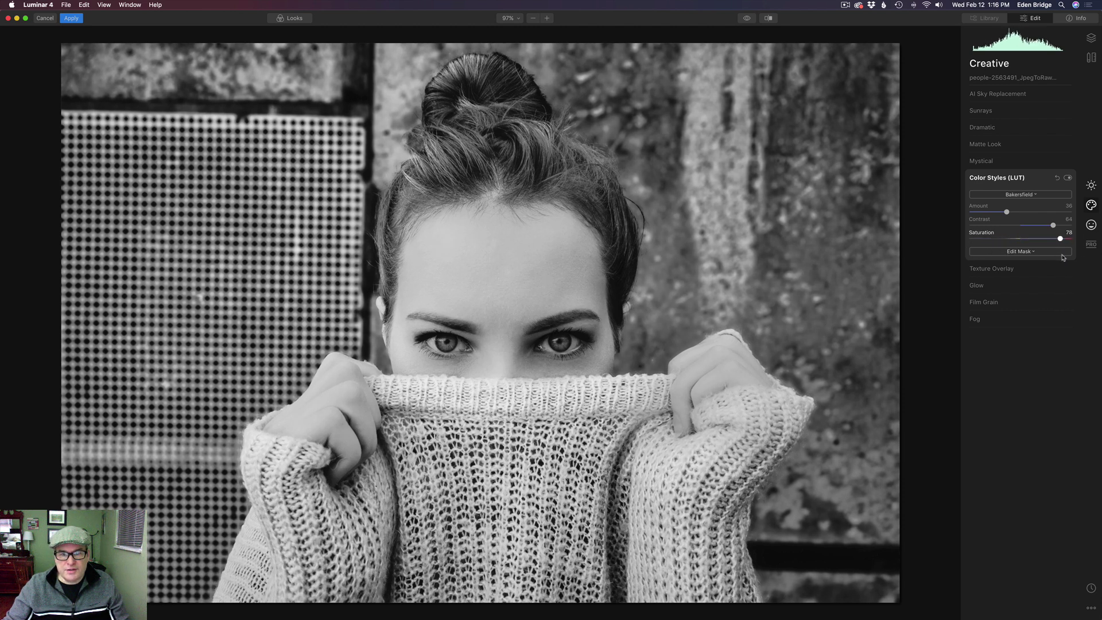
{"action": "left_click_drag", "start_coordinate": [1063, 258], "coordinate": [1054, 255]}
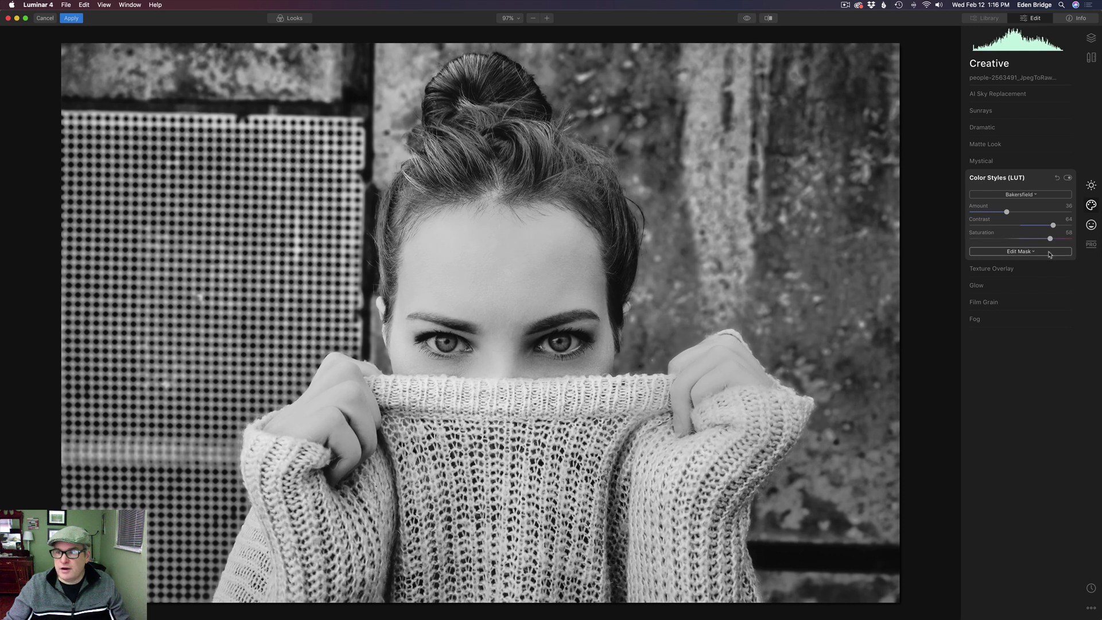
Toggle the LUT filter on and off against the untoned portrait, leaving it on.
{"action": "left_click", "coordinate": [1069, 178]}
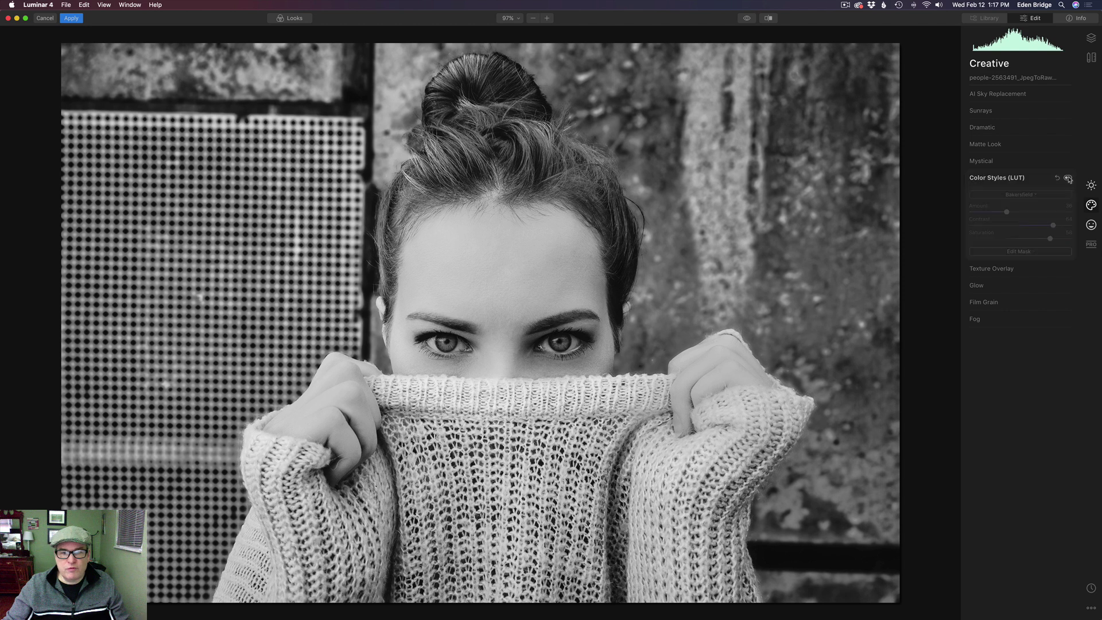
{"action": "left_click", "coordinate": [1068, 178]}
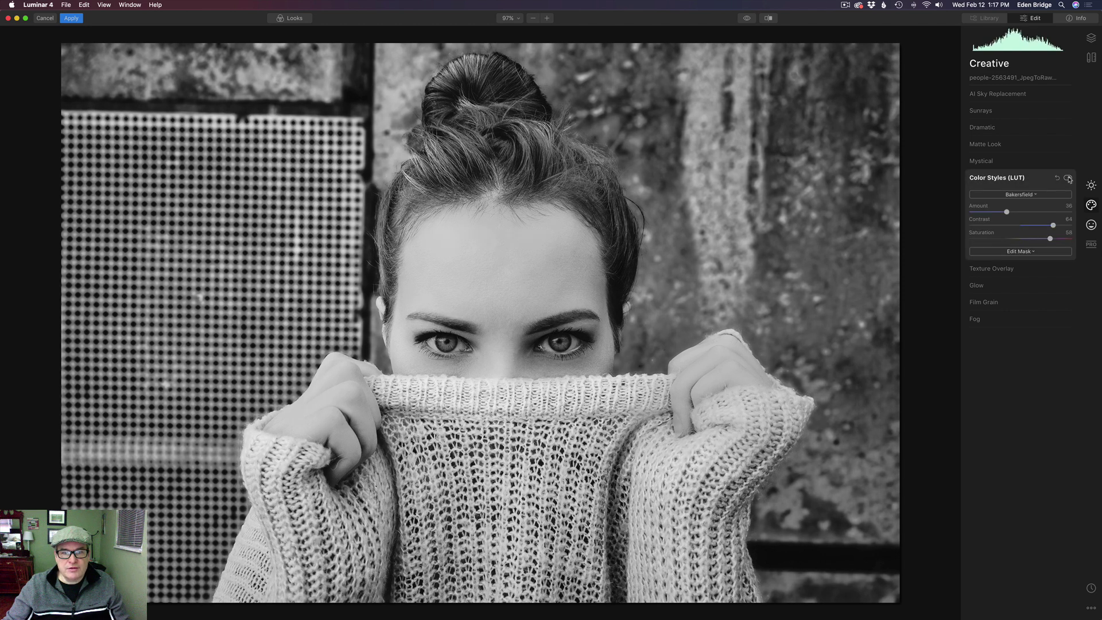
{"action": "left_click", "coordinate": [1068, 178]}
{"action": "left_click", "coordinate": [1068, 178]}
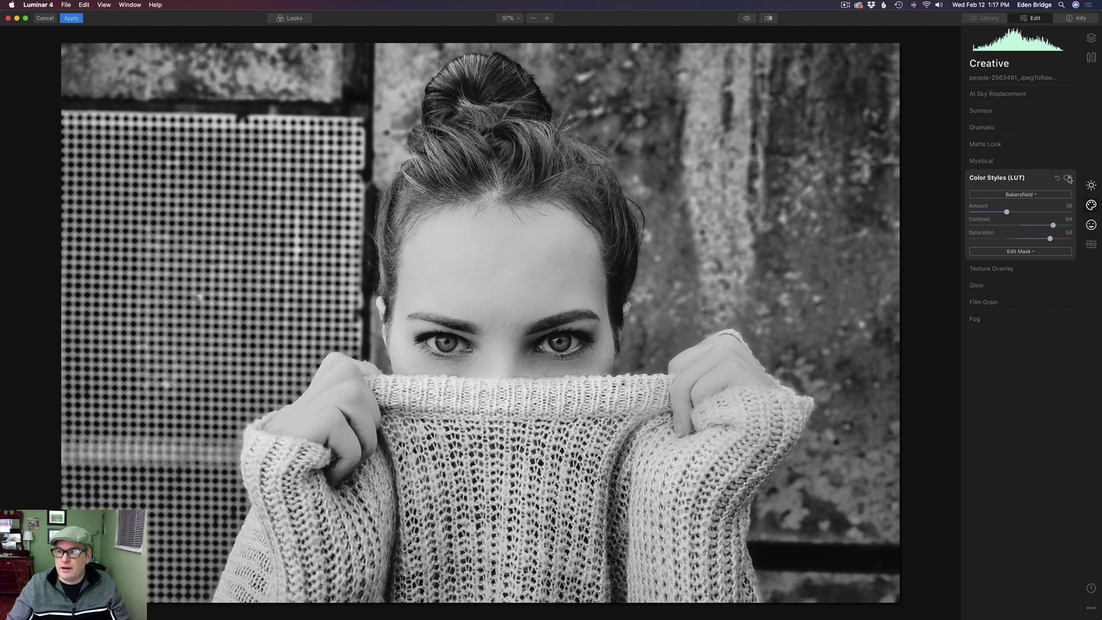
{"action": "left_click", "coordinate": [1068, 178]}
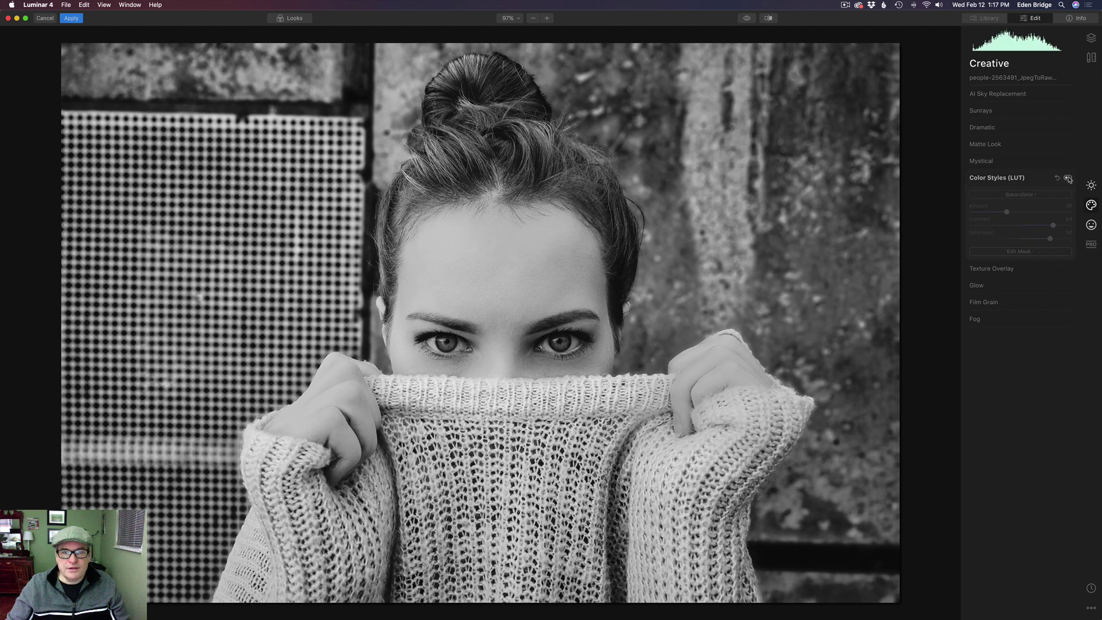
{"action": "left_click", "coordinate": [1069, 178]}
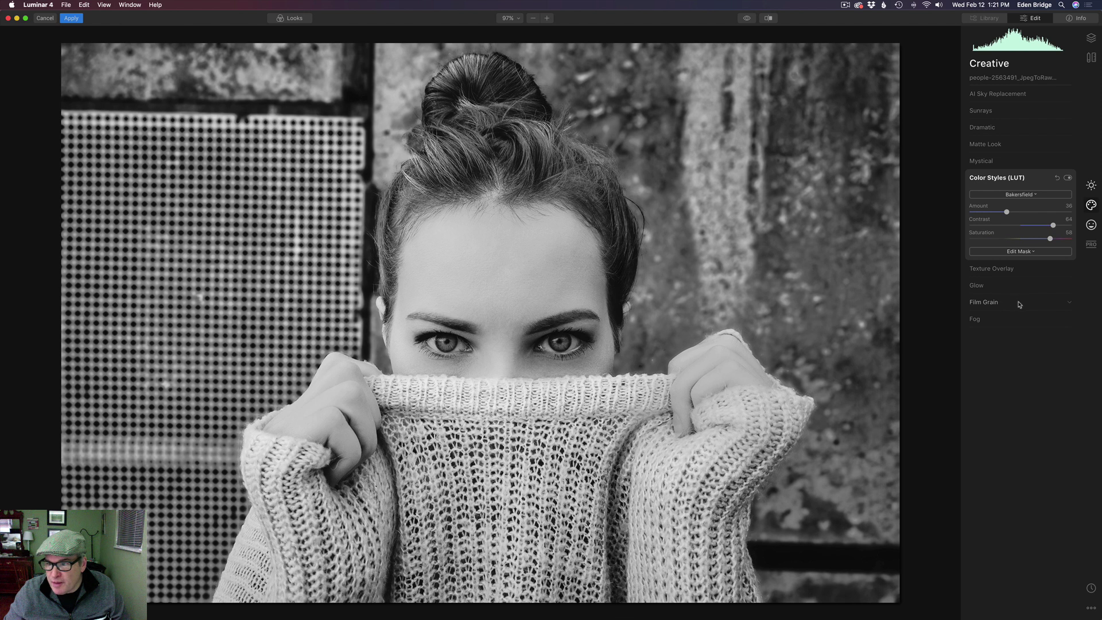
Add Film Grain at Amount 28 and zoom the photo to 200% to inspect it.
{"action": "left_click", "coordinate": [1063, 306]}
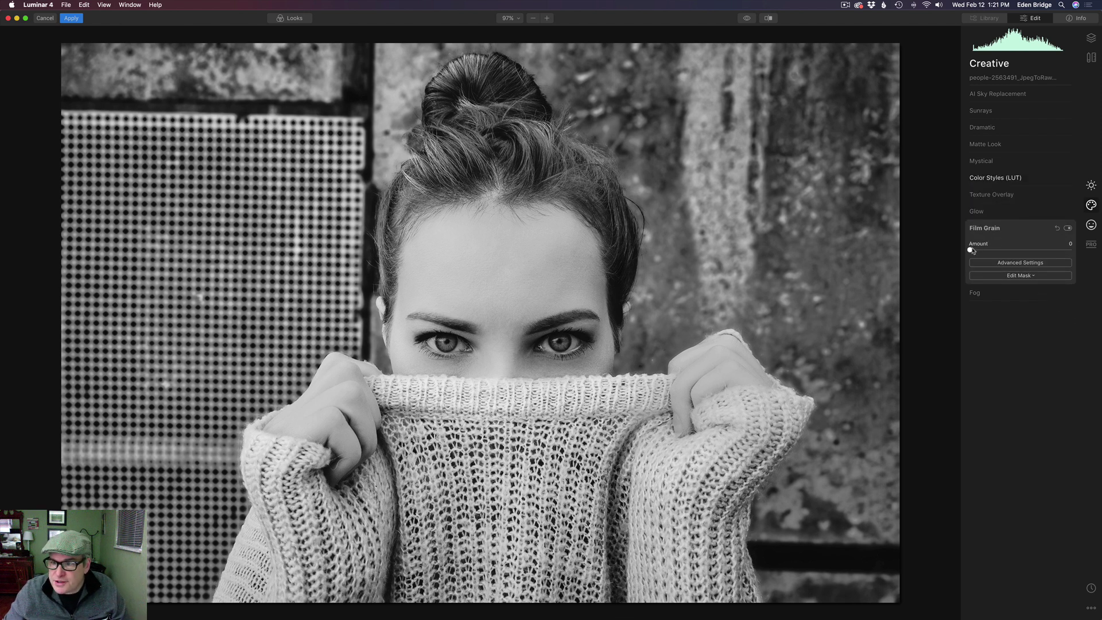
{"action": "left_click_drag", "start_coordinate": [972, 250], "coordinate": [1002, 254]}
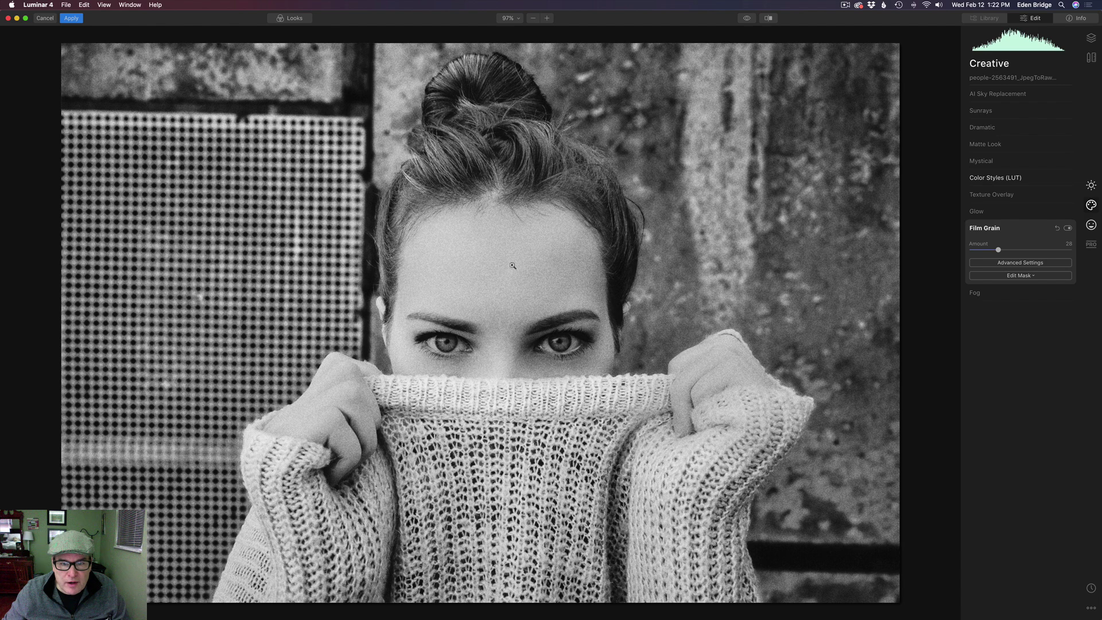
{"action": "key", "text": "super+1"}
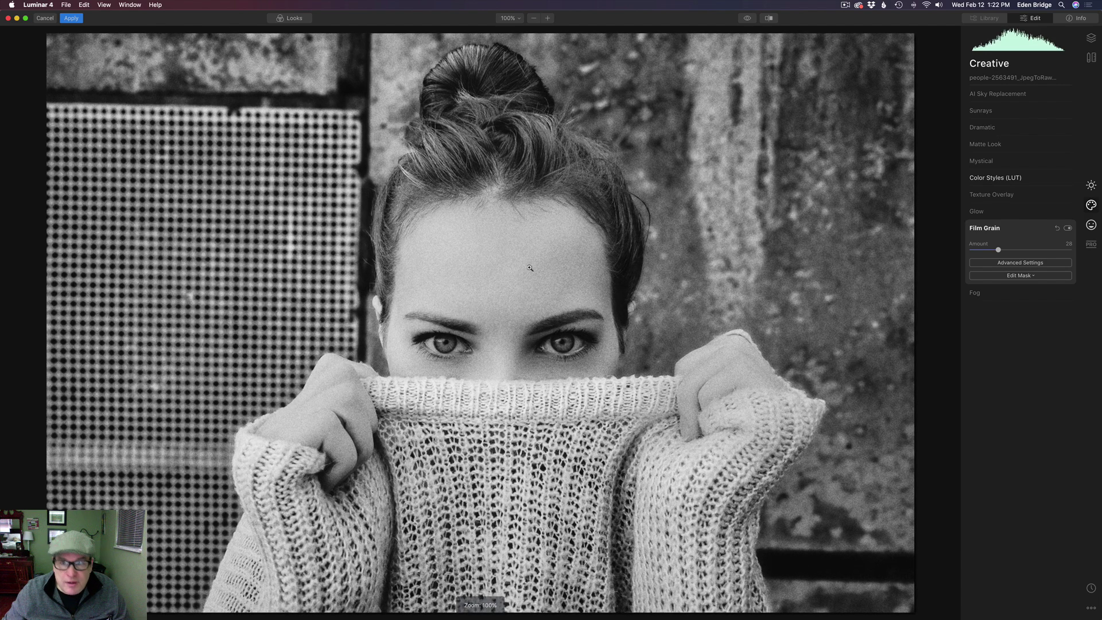
{"action": "left_click", "coordinate": [547, 18]}
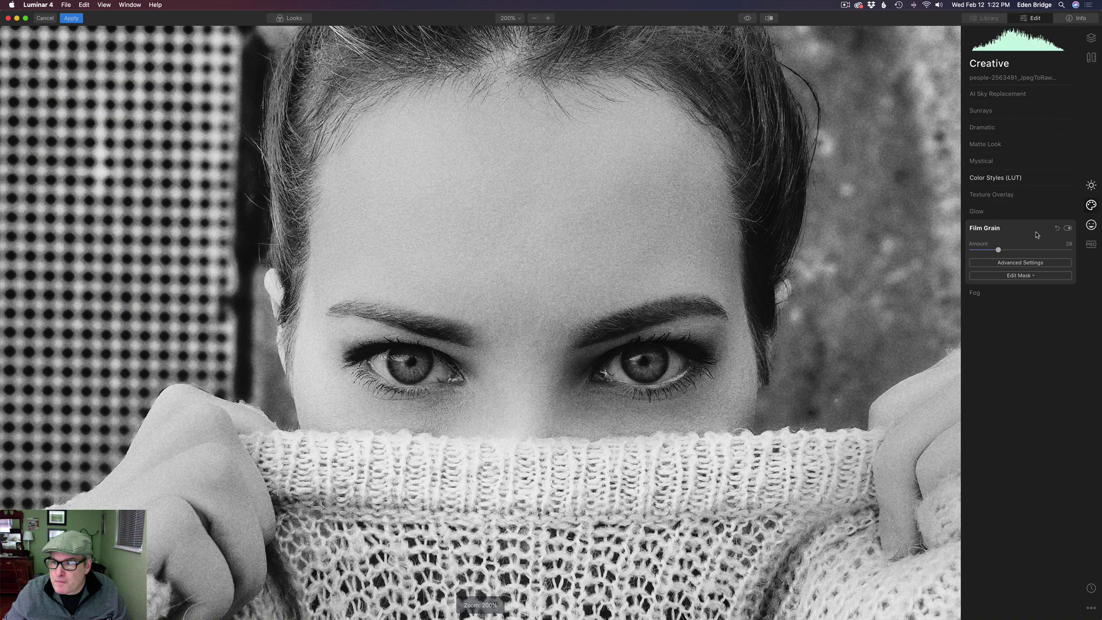
Compare the grain on and off, then nudge its Amount up to 30.
{"action": "left_click", "coordinate": [1068, 228]}
{"action": "left_click", "coordinate": [1068, 228]}
{"action": "left_click", "coordinate": [1068, 228]}
{"action": "left_click", "coordinate": [1068, 228]}
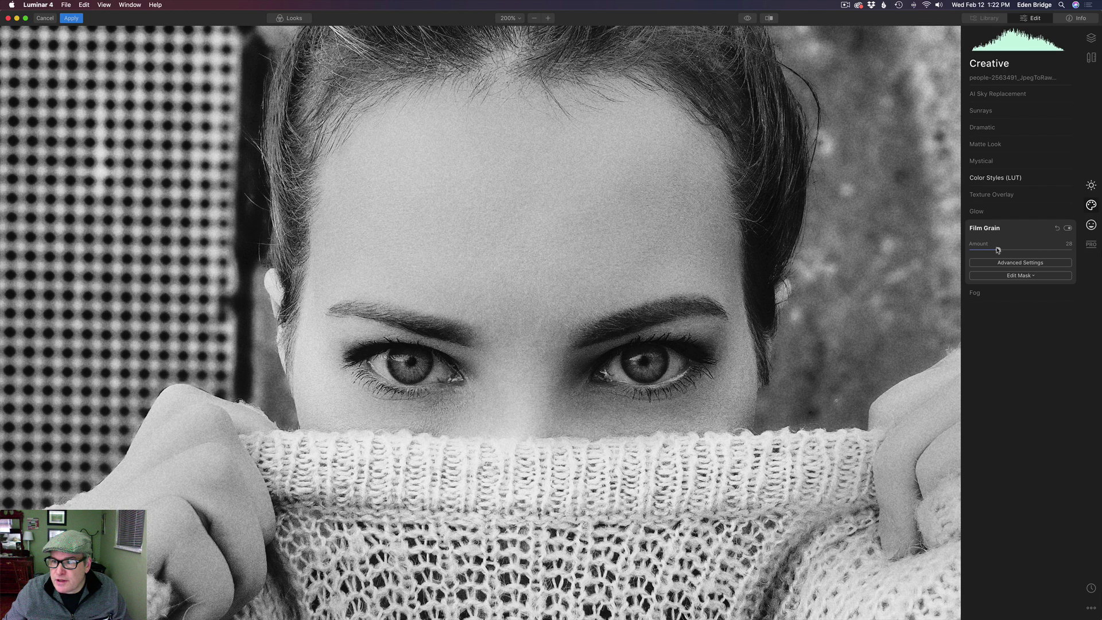
{"action": "left_click_drag", "start_coordinate": [999, 250], "coordinate": [1002, 250]}
Try grain Size and Amount, reset Roughness to 30, and settle Amount at 37 with Size 20.
{"action": "left_click", "coordinate": [1001, 262]}
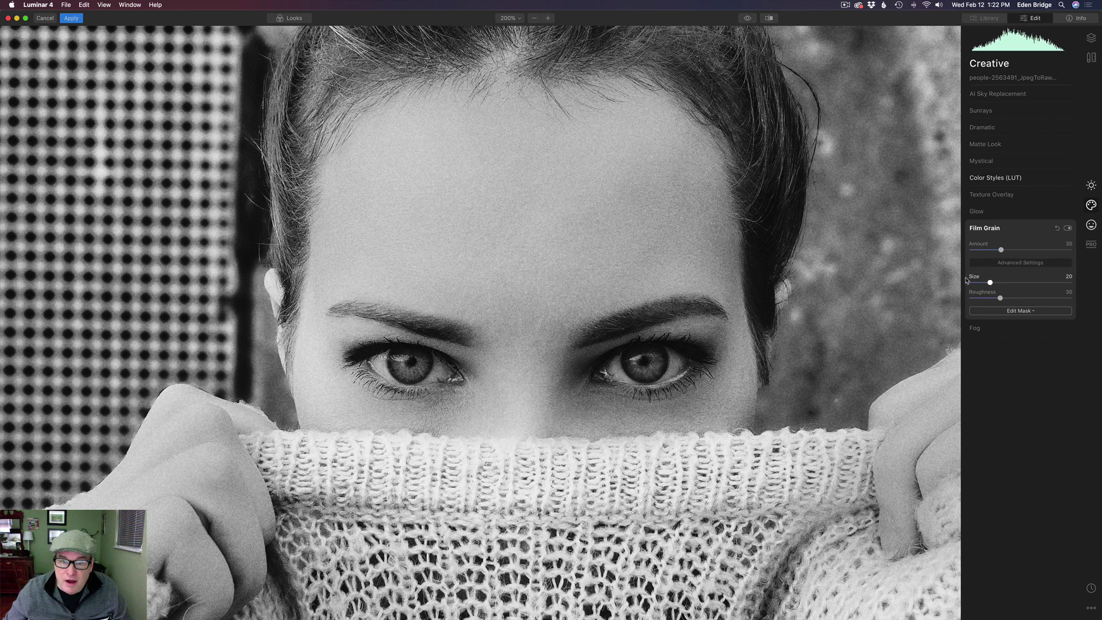
{"action": "left_click_drag", "start_coordinate": [991, 283], "coordinate": [1029, 284]}
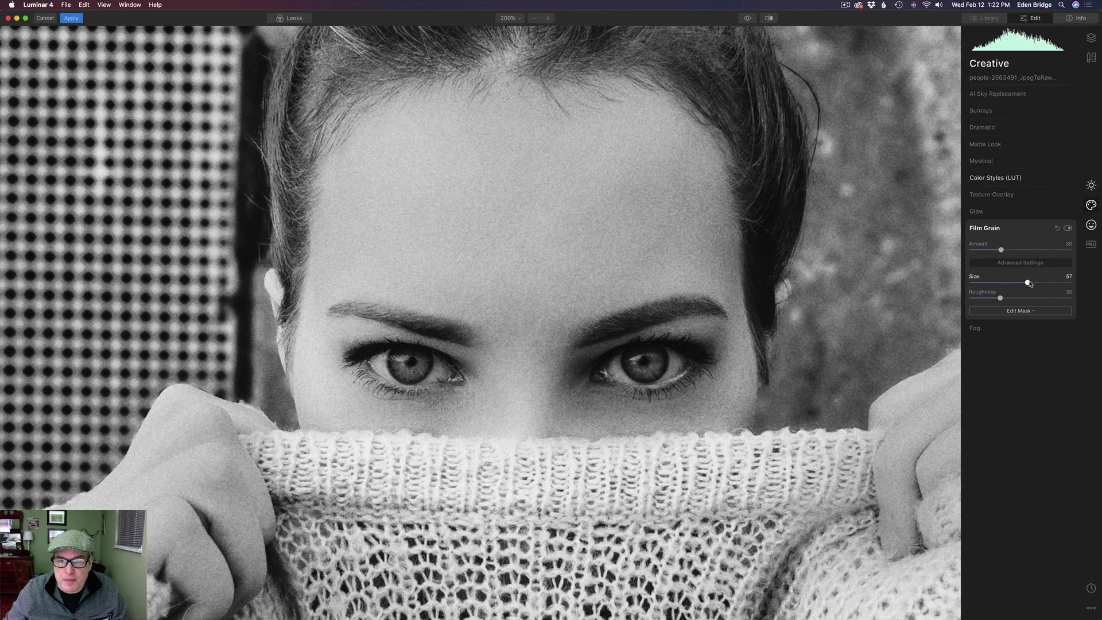
{"action": "left_click_drag", "start_coordinate": [1001, 250], "coordinate": [1031, 298]}
{"action": "double_click", "coordinate": [998, 297]}
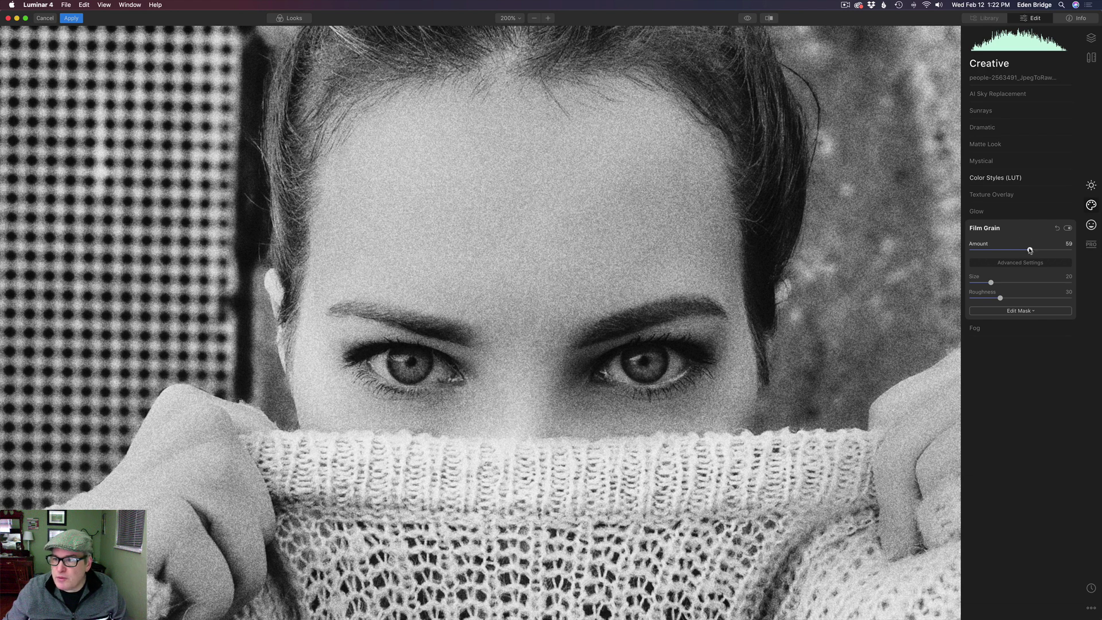
{"action": "left_click_drag", "start_coordinate": [1031, 250], "coordinate": [1007, 251]}
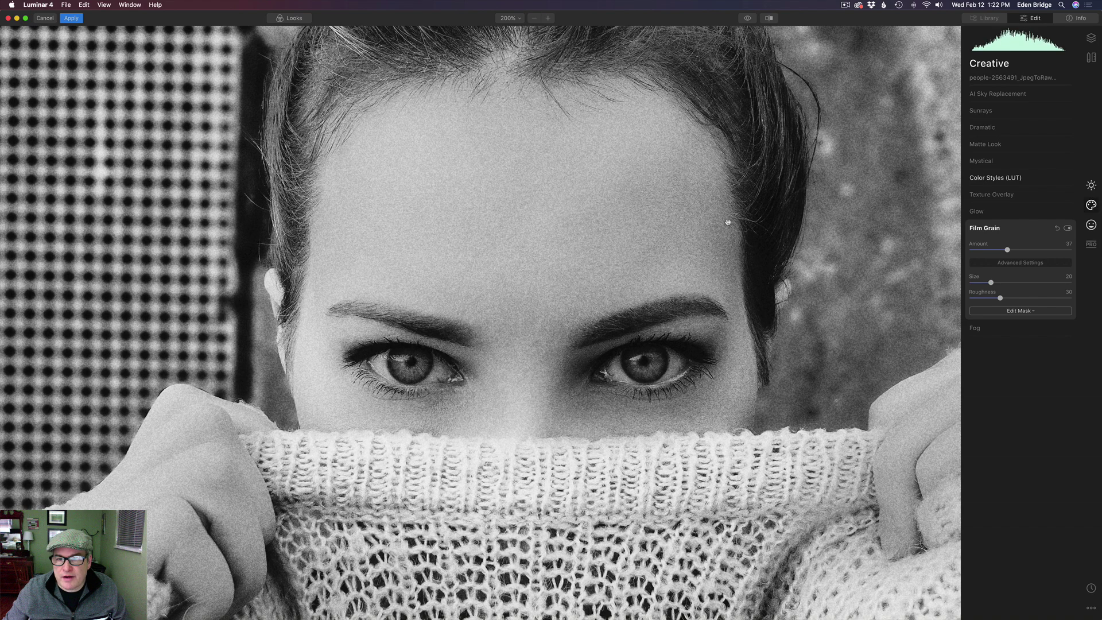
Toggle the film grain on and off to compare, leaving it switched on.
{"action": "scroll", "coordinate": [726, 221], "scroll_direction": "down", "scroll_amount": 2}
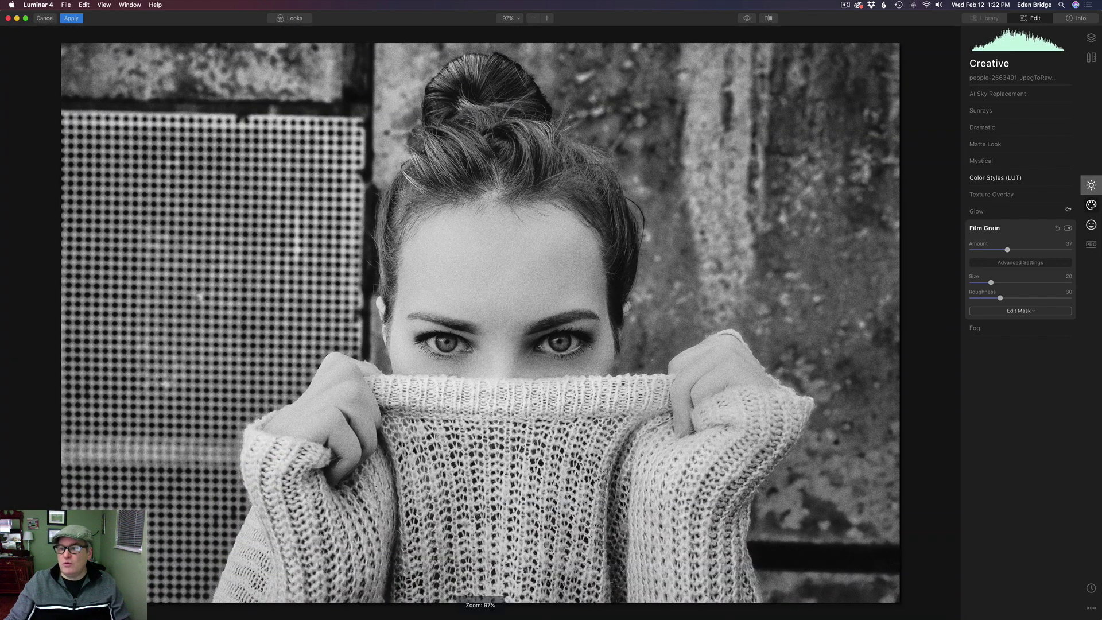
{"action": "left_click", "coordinate": [1068, 228]}
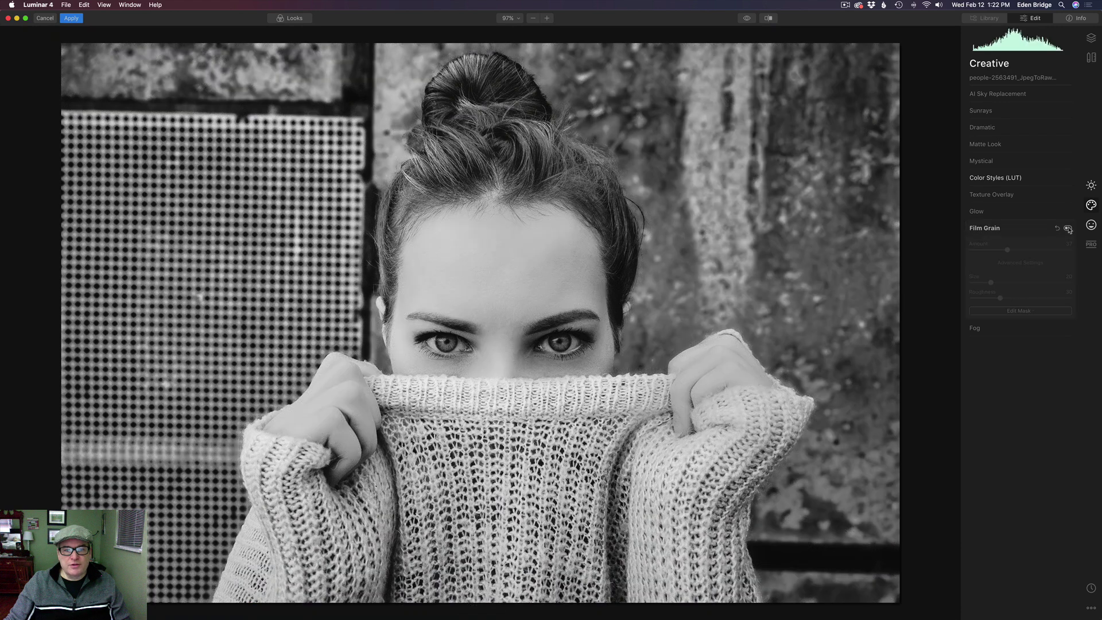
{"action": "left_click", "coordinate": [1068, 227]}
{"action": "left_click", "coordinate": [1068, 228]}
{"action": "left_click", "coordinate": [1068, 228]}
{"action": "left_click", "coordinate": [1068, 228]}
{"action": "left_click", "coordinate": [1068, 228]}
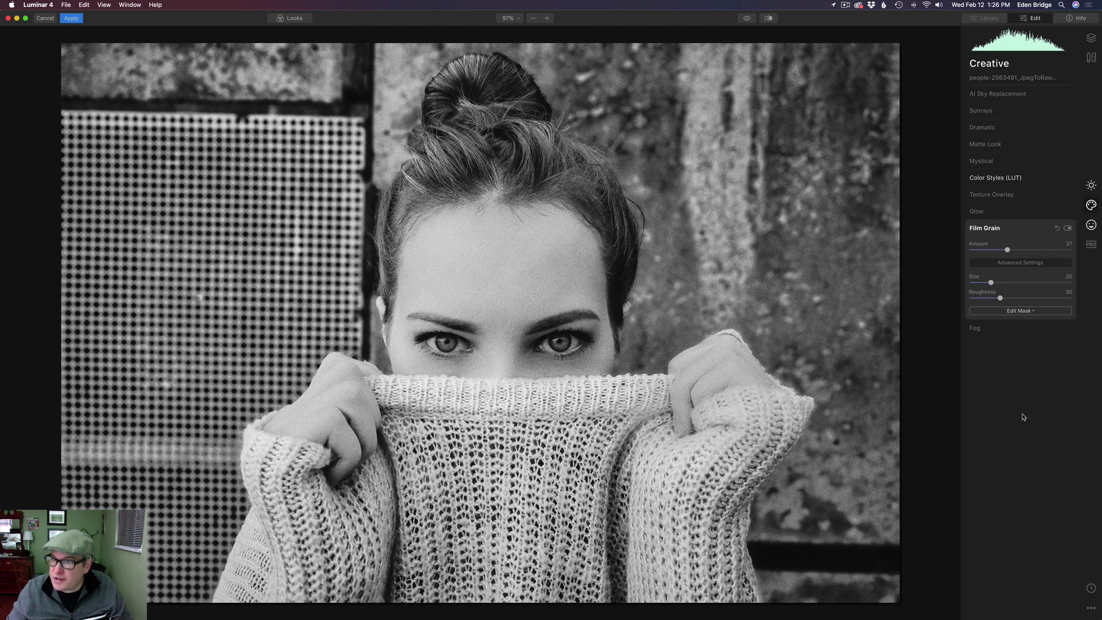
Add a Vignette in Essentials with Amount -98 to strongly darken the edges.
{"action": "left_click", "coordinate": [1092, 184]}
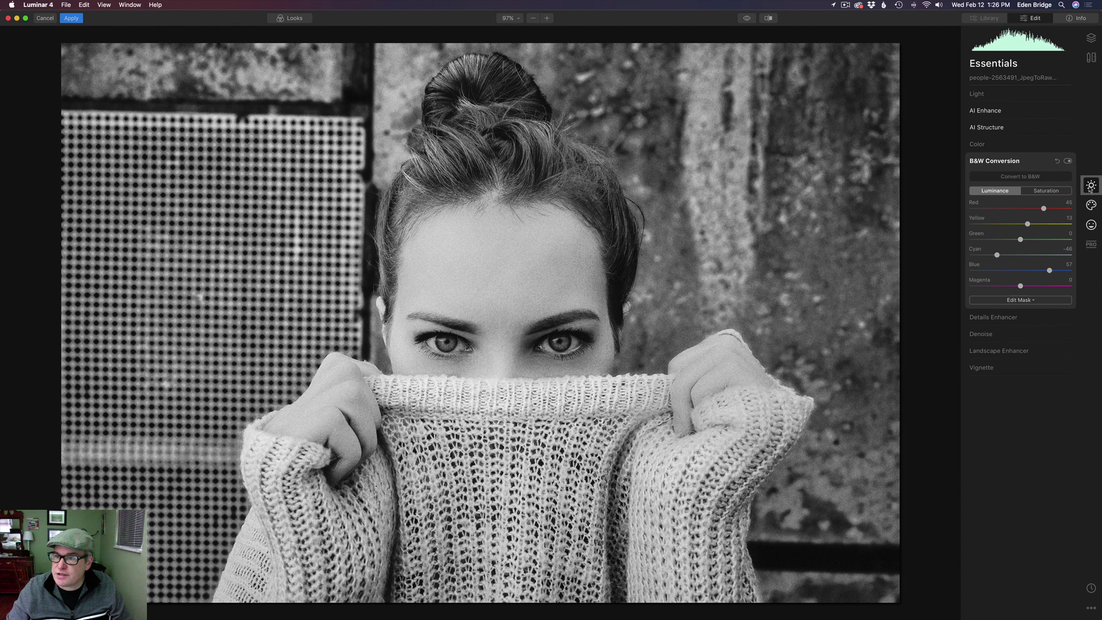
{"action": "left_click", "coordinate": [1002, 369]}
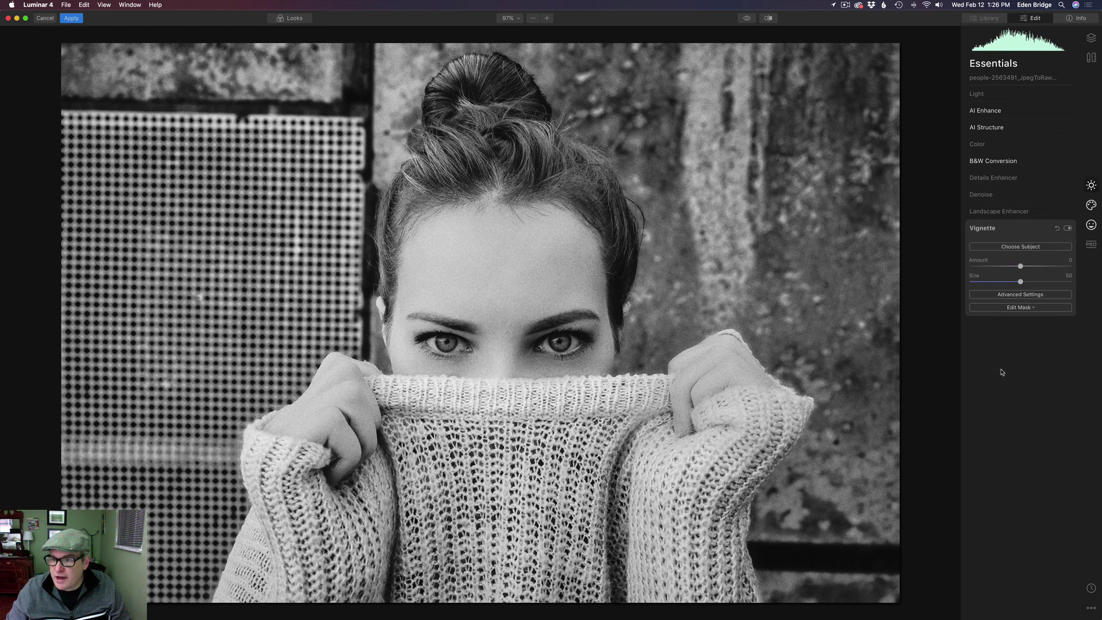
{"action": "left_click", "coordinate": [1023, 247]}
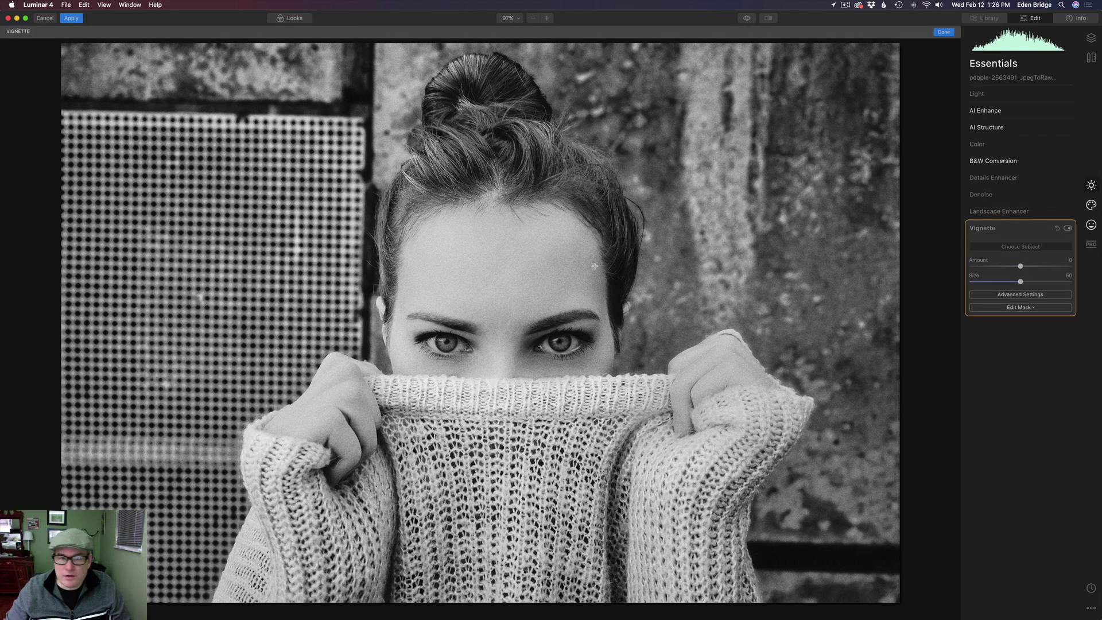
{"action": "left_click", "coordinate": [505, 311]}
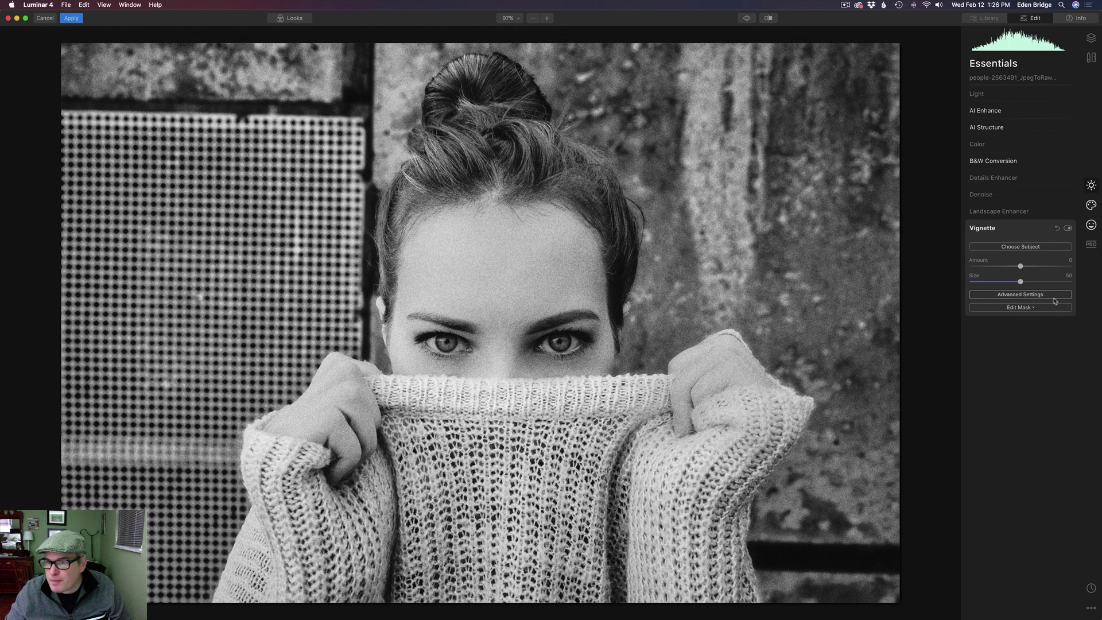
{"action": "left_click_drag", "start_coordinate": [1022, 268], "coordinate": [971, 268]}
Make the vignette a hard circle (Feather -100, Roundness 100, Size 27) centred on the face.
{"action": "left_click", "coordinate": [1028, 295]}
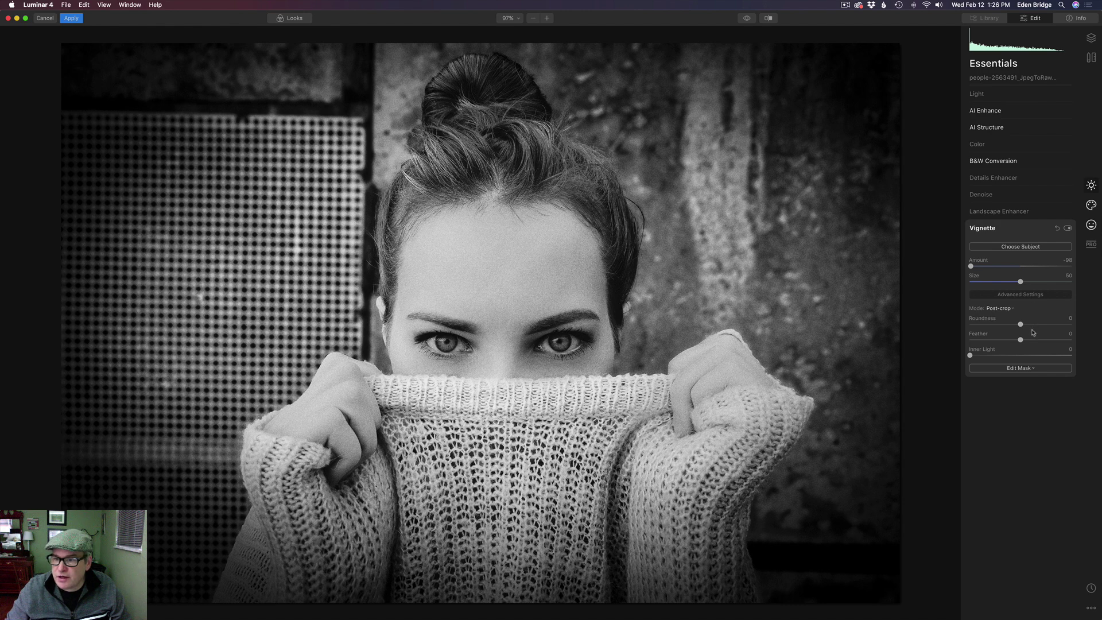
{"action": "left_click_drag", "start_coordinate": [1021, 340], "coordinate": [882, 324]}
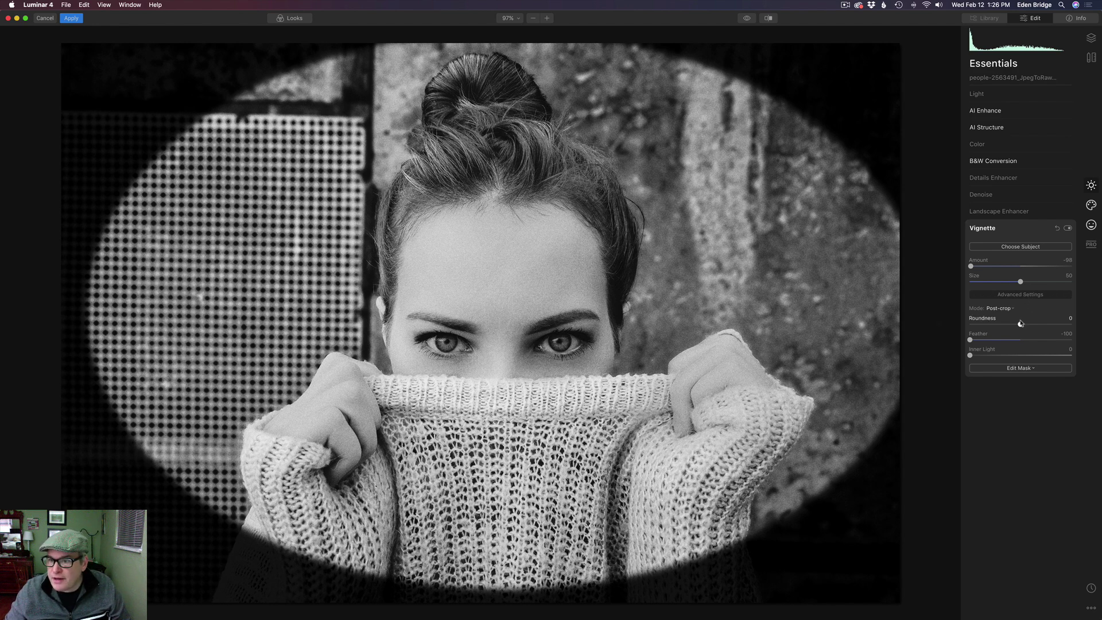
{"action": "left_click_drag", "start_coordinate": [1022, 325], "coordinate": [1084, 321]}
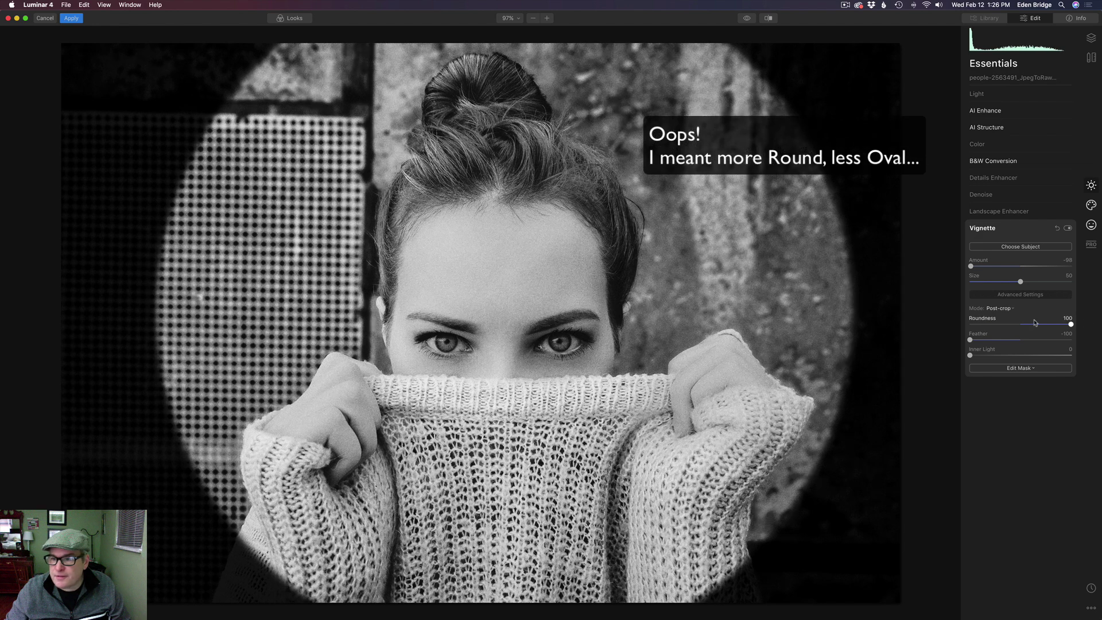
{"action": "left_click_drag", "start_coordinate": [1020, 282], "coordinate": [998, 283]}
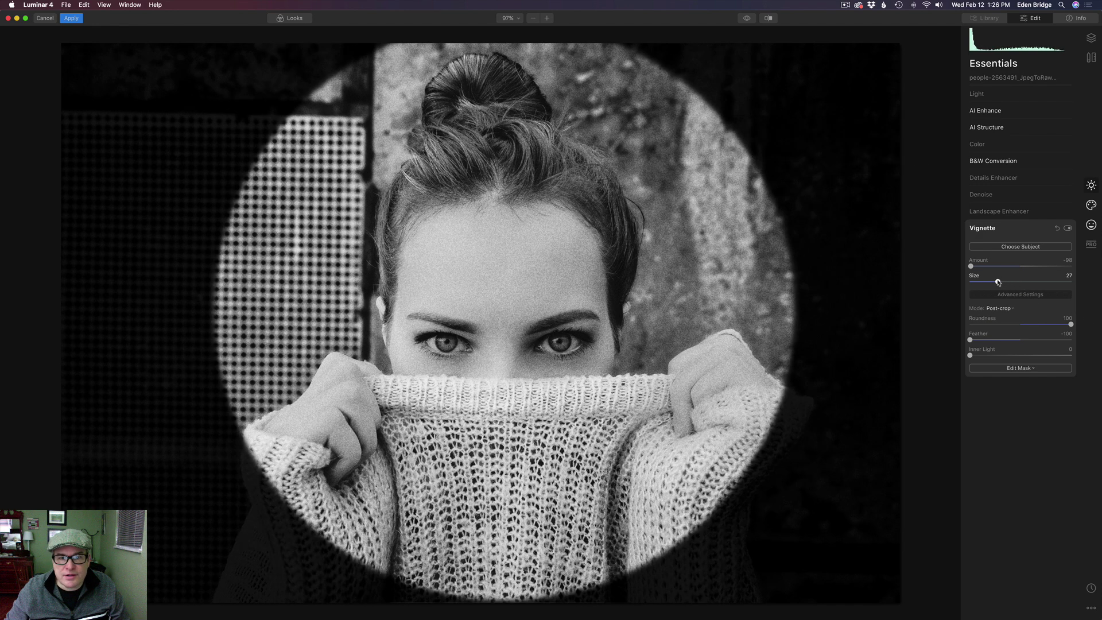
{"action": "left_click", "coordinate": [1020, 246]}
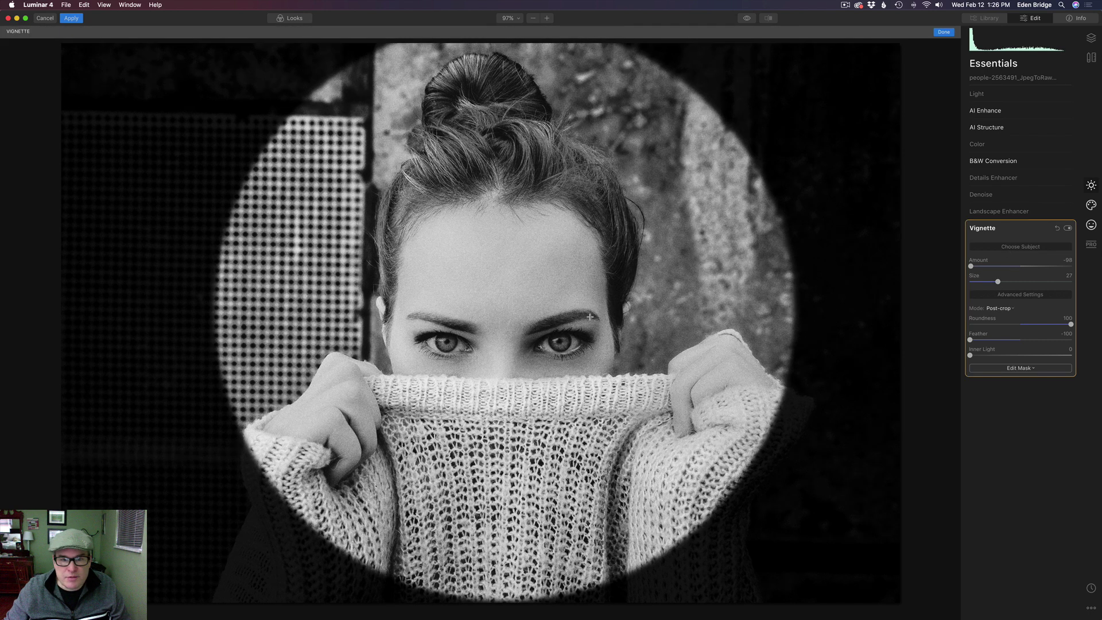
{"action": "left_click", "coordinate": [511, 304]}
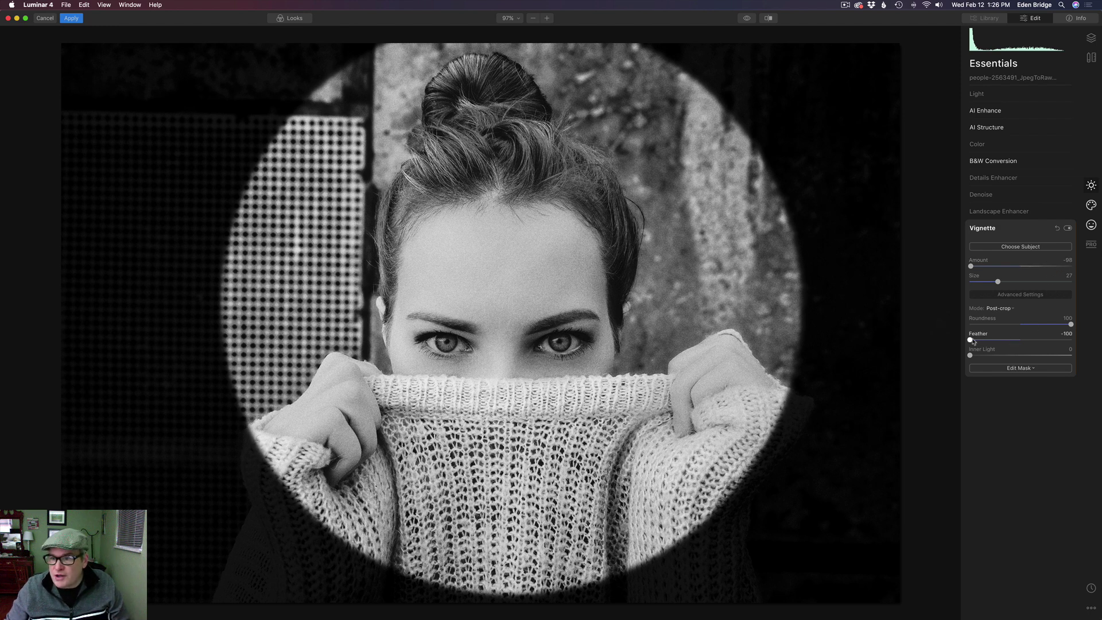
Raise the vignette Feather to about 54 and ease Amount back to about -72.
{"action": "left_click_drag", "start_coordinate": [972, 340], "coordinate": [1044, 343]}
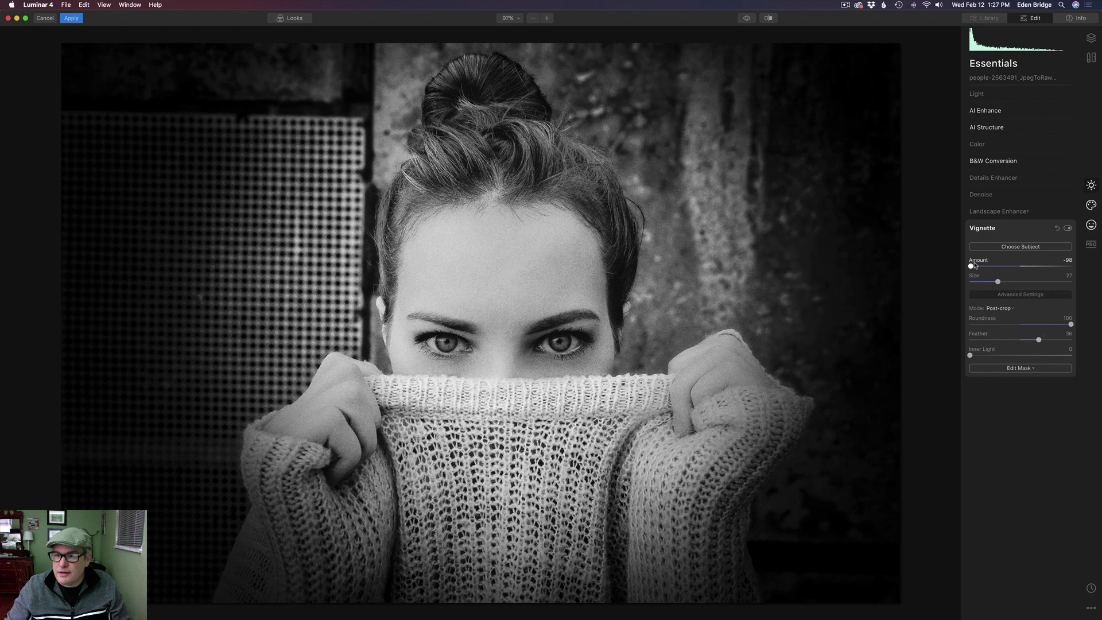
{"action": "left_click_drag", "start_coordinate": [973, 267], "coordinate": [981, 269]}
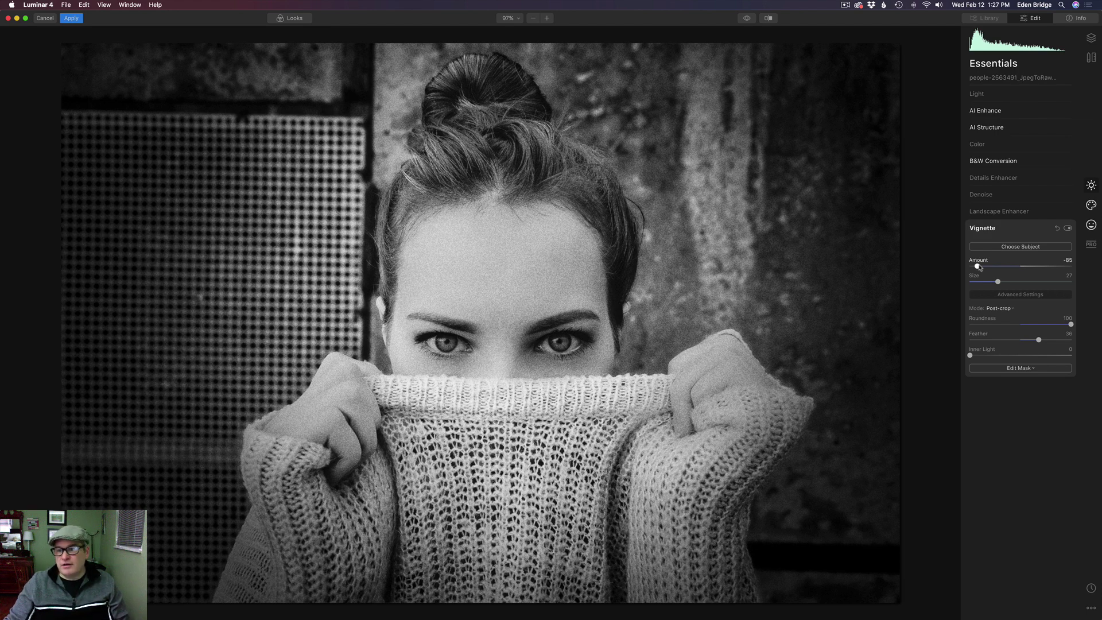
{"action": "left_click_drag", "start_coordinate": [978, 267], "coordinate": [988, 269]}
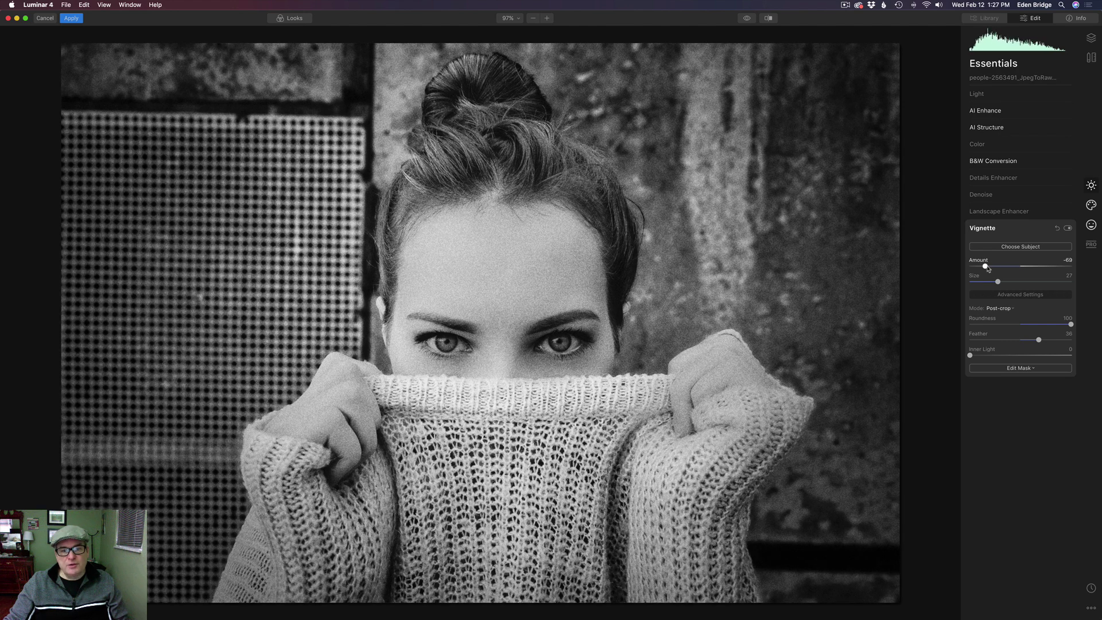
{"action": "left_click_drag", "start_coordinate": [988, 268], "coordinate": [986, 269]}
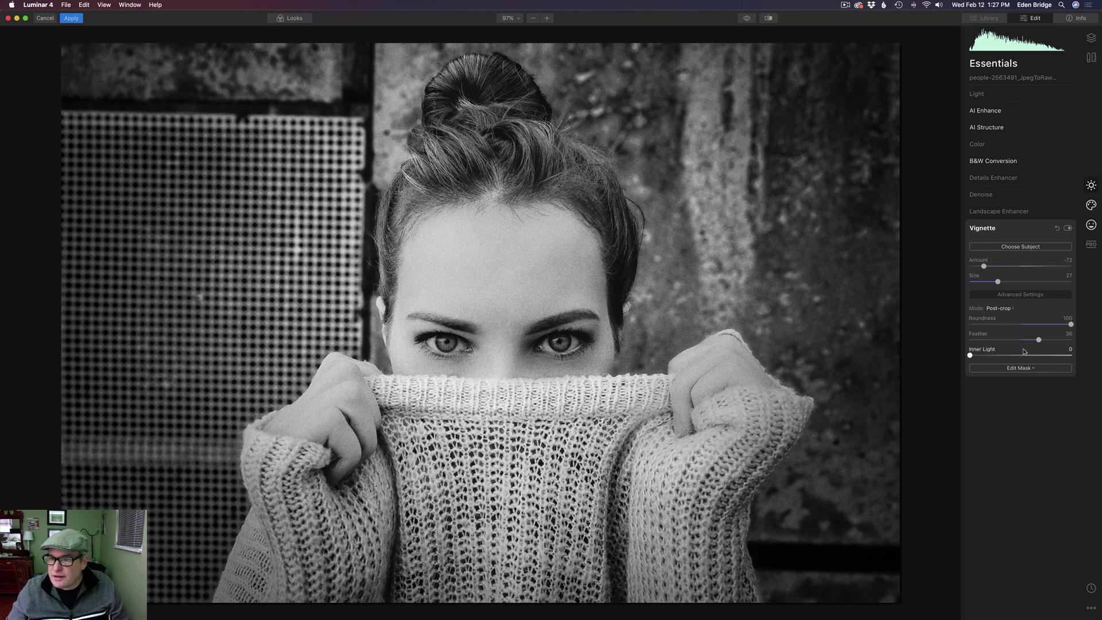
{"action": "mouse_move", "coordinate": [1039, 340]}
{"action": "left_mouse_down"}
{"action": "mouse_move", "coordinate": [1052, 341]}
{"action": "mouse_move", "coordinate": [1029, 341]}
{"action": "mouse_move", "coordinate": [1051, 342]}
{"action": "left_mouse_up"}
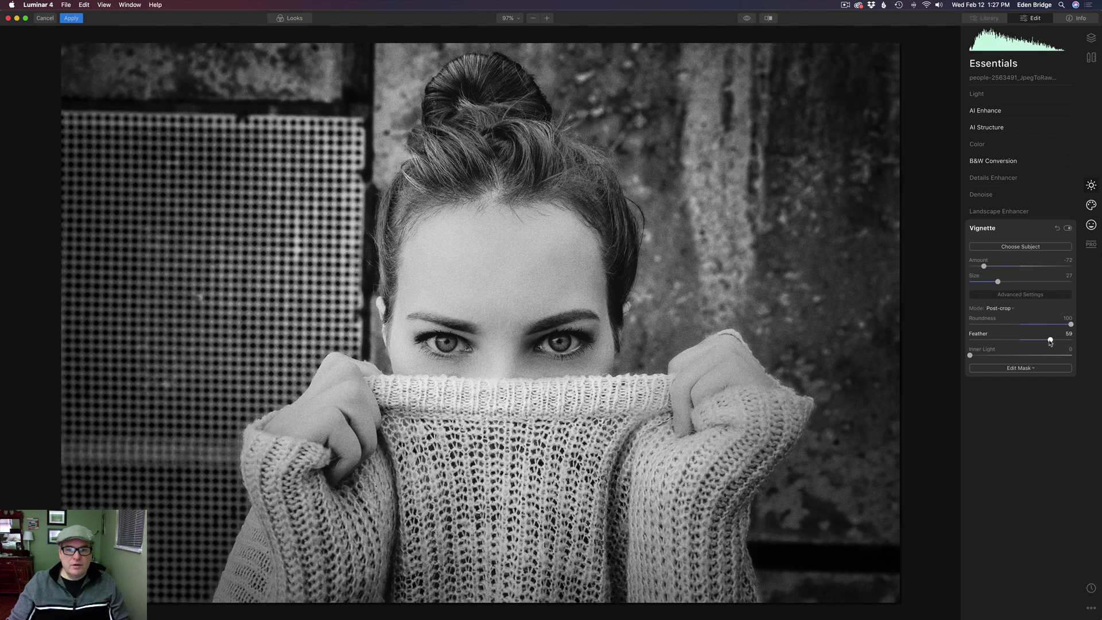
{"action": "left_click_drag", "start_coordinate": [1051, 342], "coordinate": [1049, 341]}
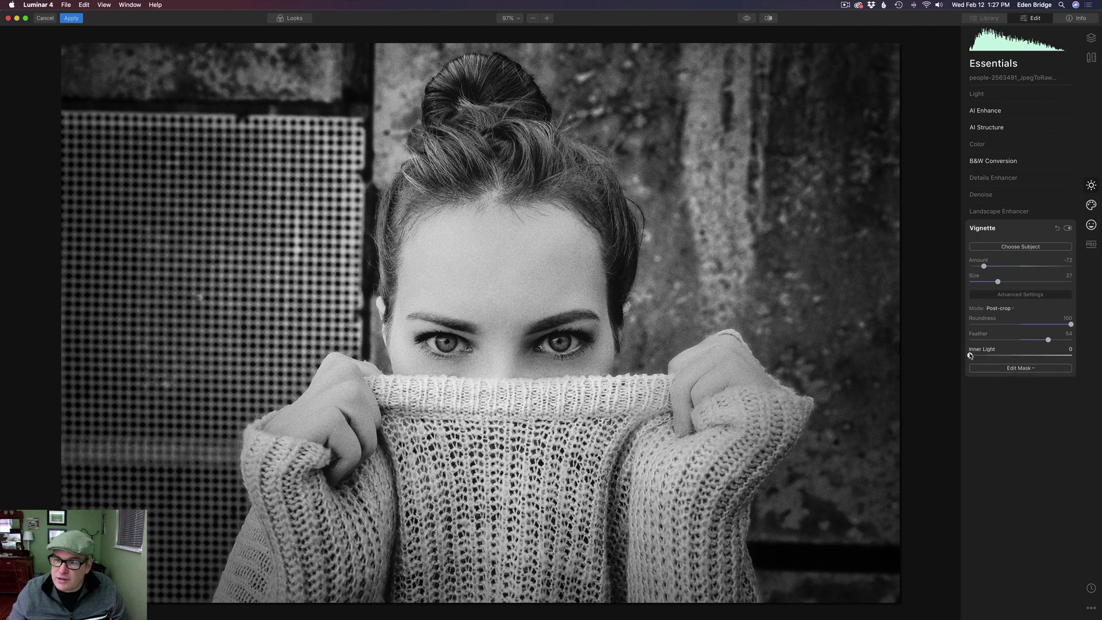
Set the vignette's Inner Light to 3.
{"action": "mouse_move", "coordinate": [970, 356]}
{"action": "left_mouse_down"}
{"action": "mouse_move", "coordinate": [990, 357]}
{"action": "mouse_move", "coordinate": [975, 356]}
{"action": "left_mouse_up"}
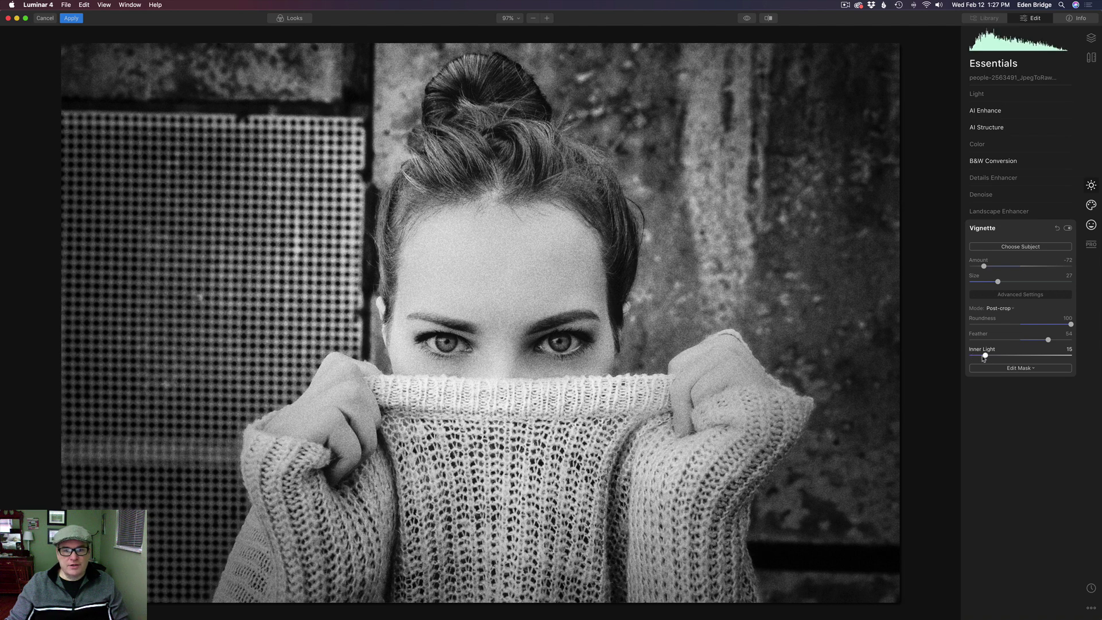
{"action": "mouse_move", "coordinate": [980, 359]}
{"action": "left_mouse_down"}
{"action": "mouse_move", "coordinate": [960, 356]}
{"action": "mouse_move", "coordinate": [1054, 369]}
{"action": "mouse_move", "coordinate": [975, 363]}
{"action": "left_mouse_up"}
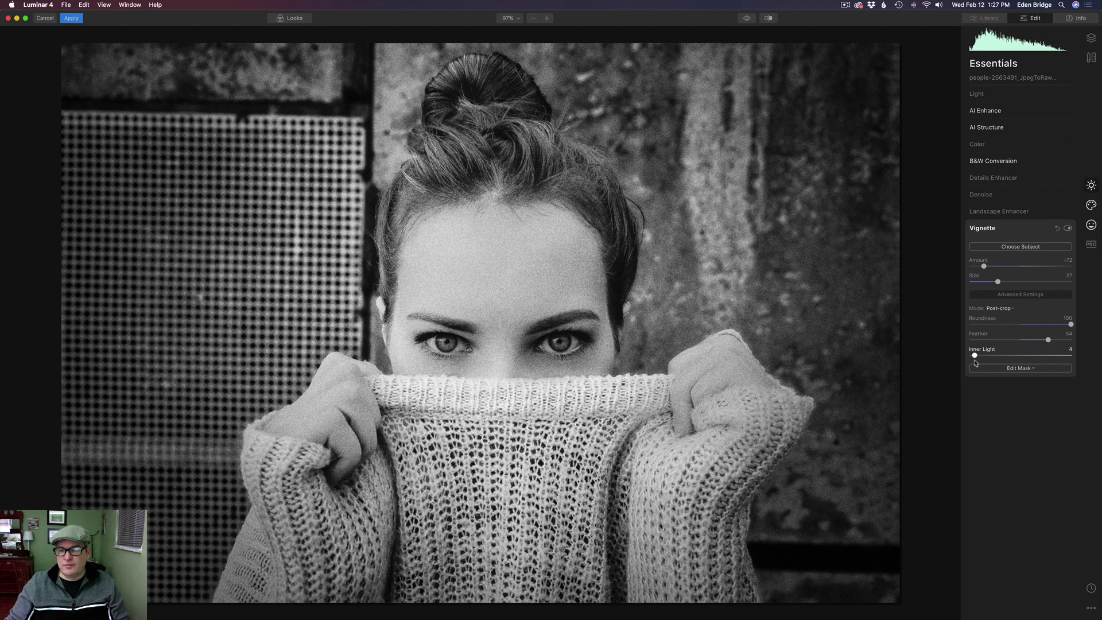
{"action": "left_click_drag", "start_coordinate": [975, 363], "coordinate": [974, 363]}
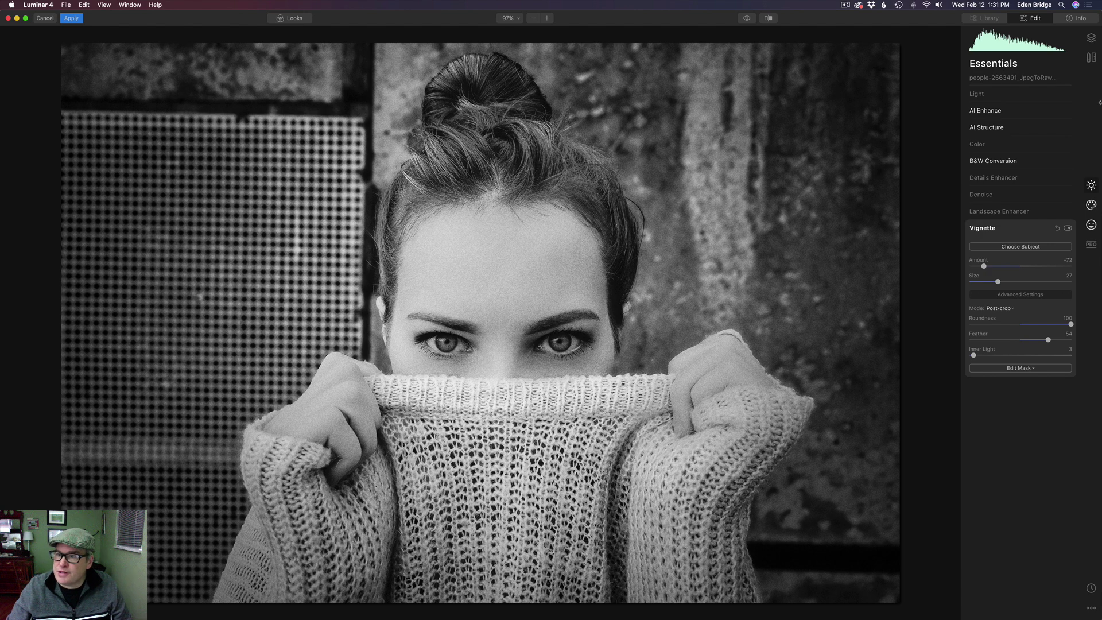
Add a Photo Filter from the PRO tools at Amount 10 and Hue 38 for sepia.
{"action": "left_click", "coordinate": [1093, 245]}
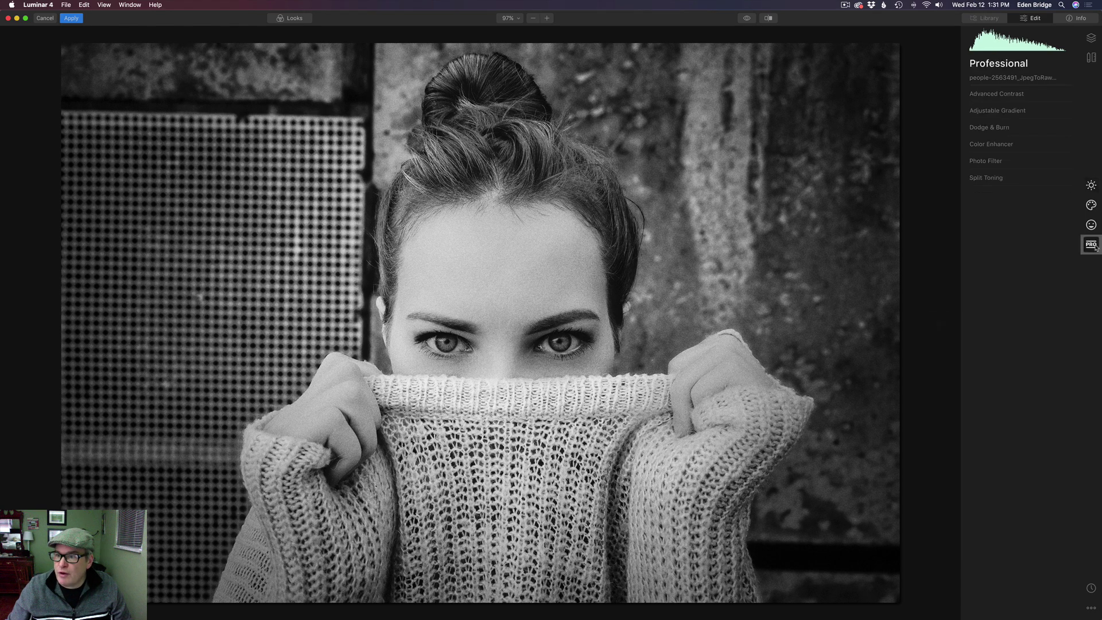
{"action": "left_click", "coordinate": [1008, 163]}
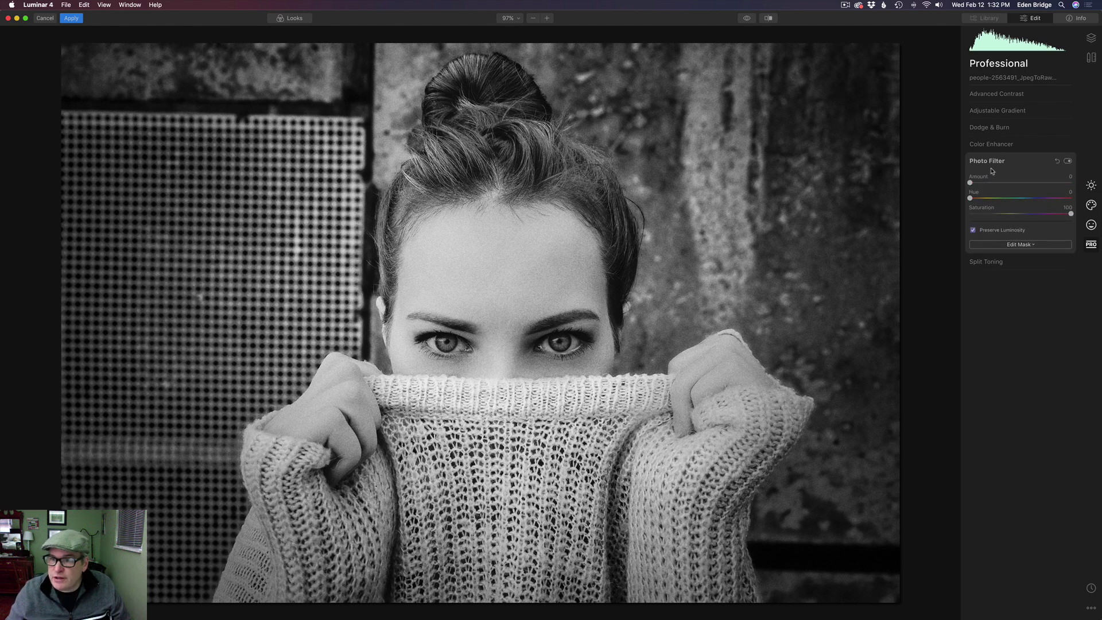
{"action": "mouse_move", "coordinate": [971, 183]}
{"action": "left_mouse_down"}
{"action": "mouse_move", "coordinate": [1068, 184]}
{"action": "mouse_move", "coordinate": [973, 184]}
{"action": "mouse_move", "coordinate": [985, 183]}
{"action": "left_mouse_up"}
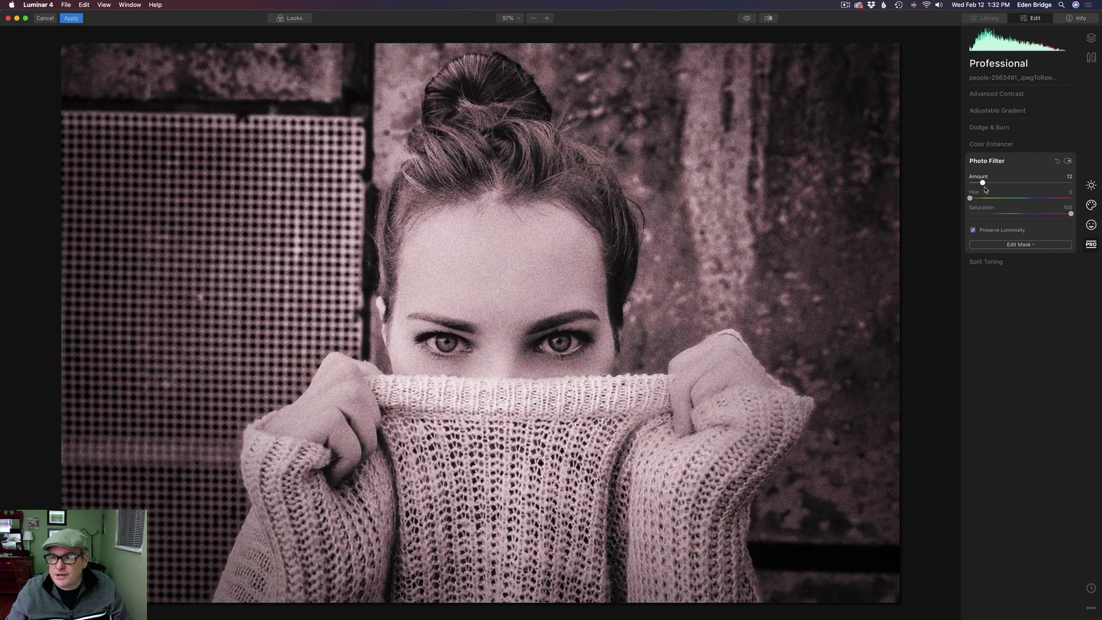
{"action": "left_click_drag", "start_coordinate": [973, 200], "coordinate": [984, 200]}
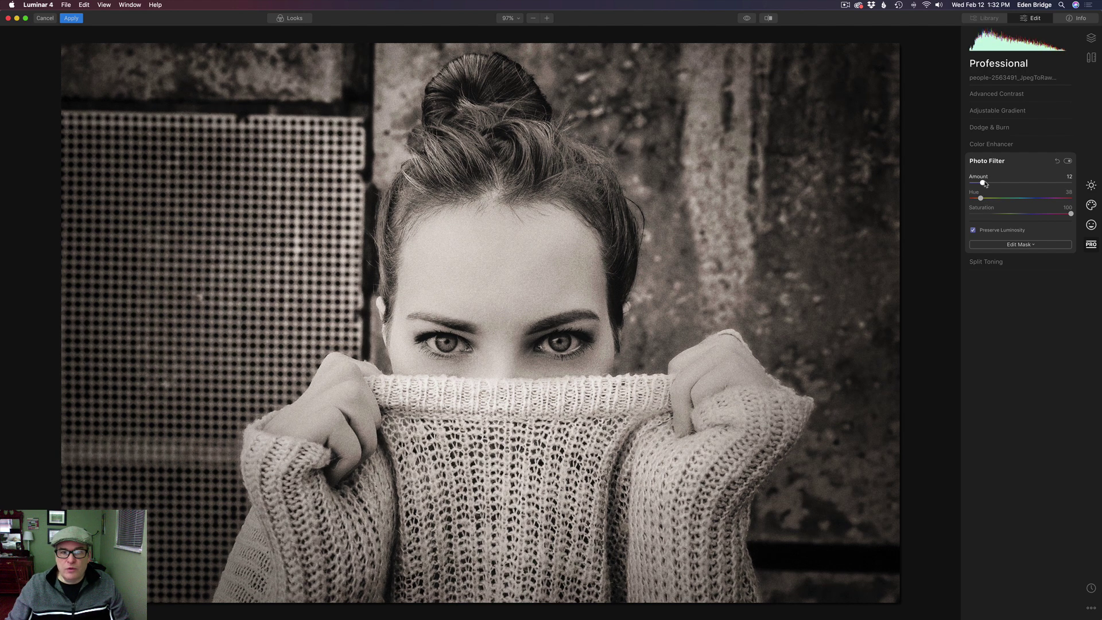
{"action": "left_click_drag", "start_coordinate": [984, 183], "coordinate": [983, 183]}
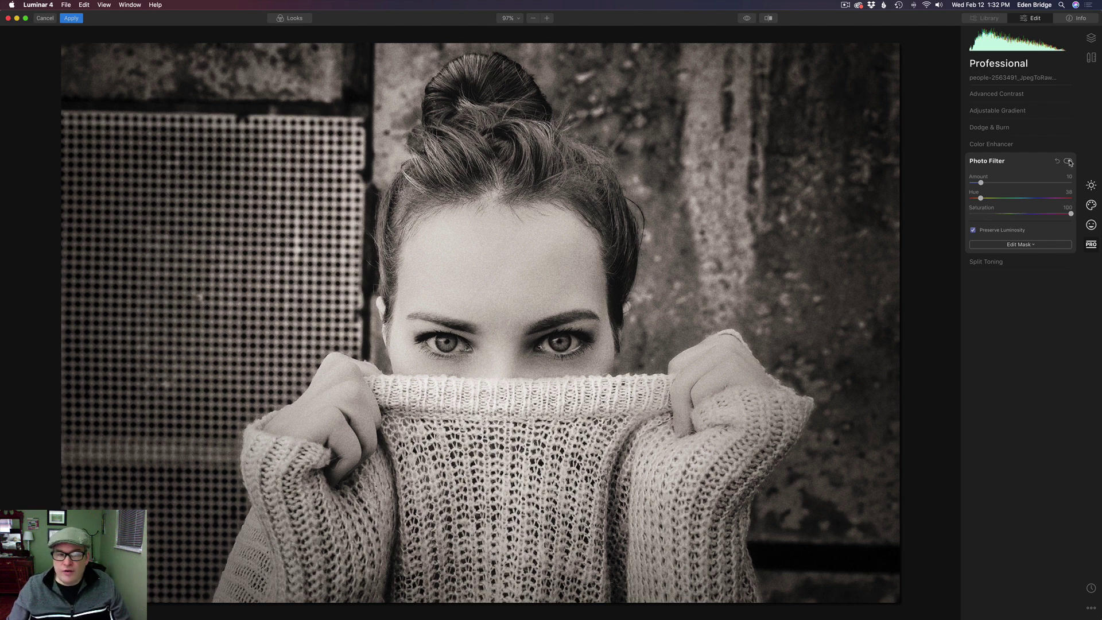
Tint Split Toning shadows blue at Hue 240, Saturation 19, comparing with the toning toggled off and on.
{"action": "left_click", "coordinate": [1069, 161]}
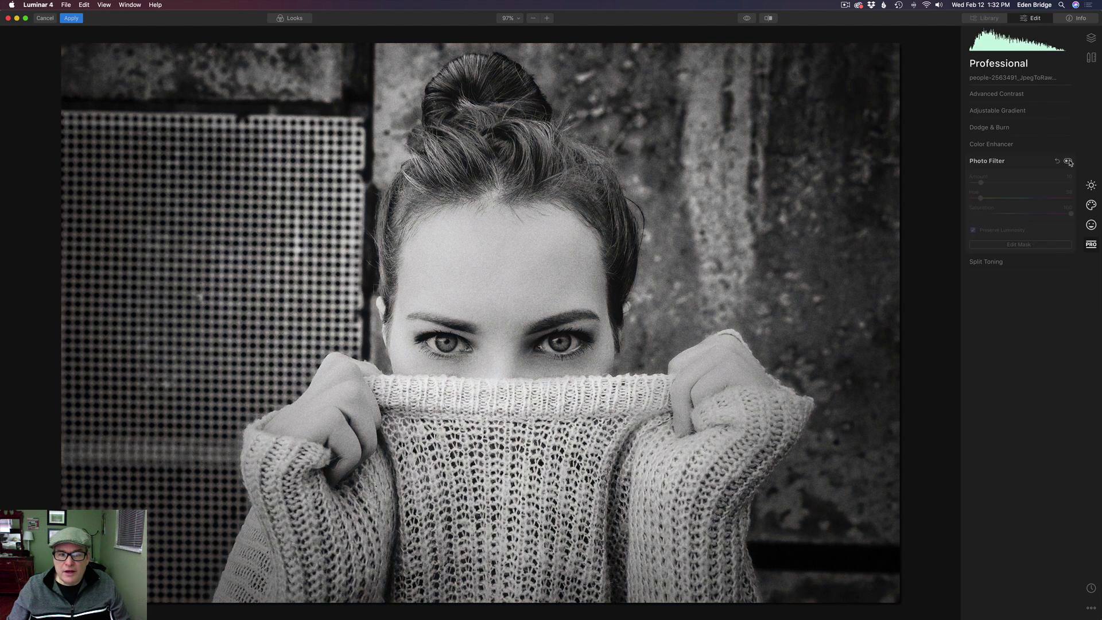
{"action": "left_click", "coordinate": [1004, 263]}
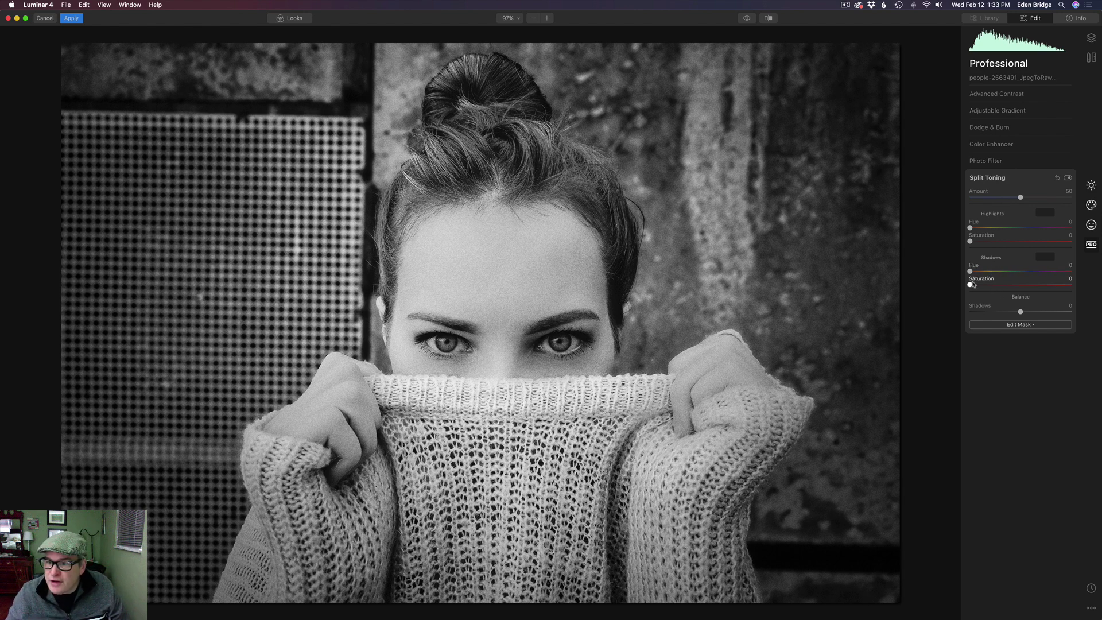
{"action": "left_click_drag", "start_coordinate": [972, 285], "coordinate": [1038, 272]}
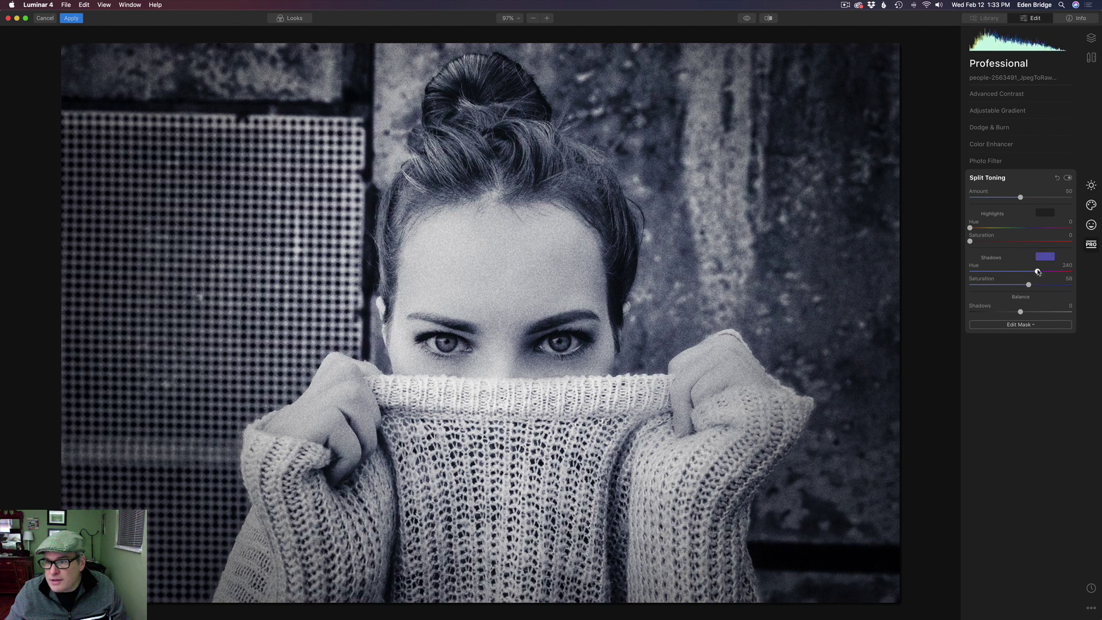
{"action": "left_click_drag", "start_coordinate": [1029, 285], "coordinate": [990, 286]}
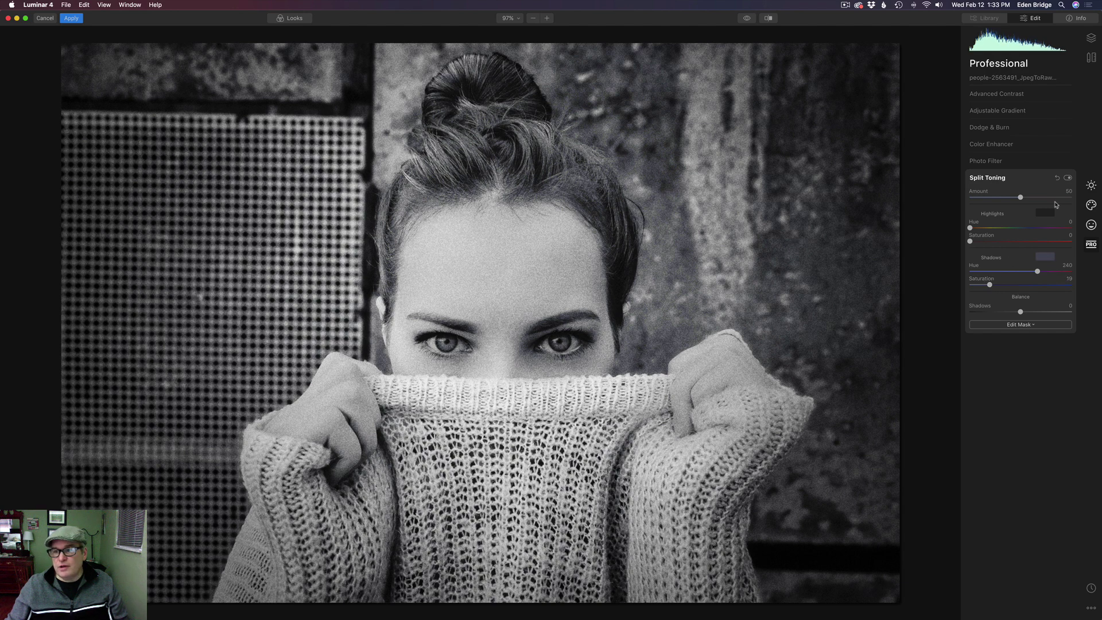
{"action": "left_click", "coordinate": [1069, 178]}
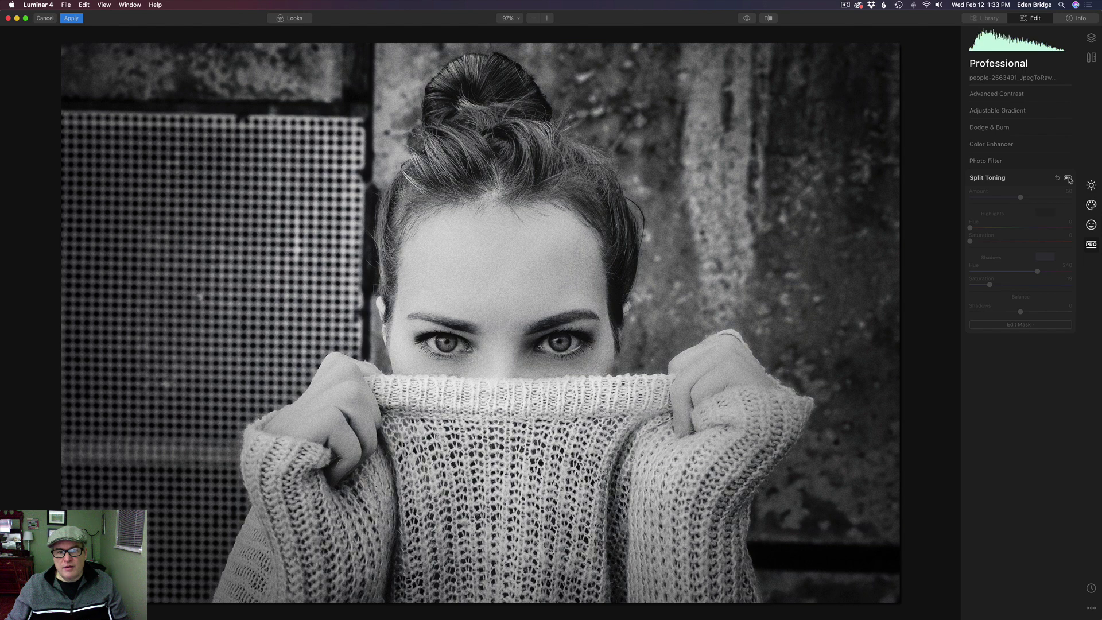
{"action": "left_click", "coordinate": [1069, 179]}
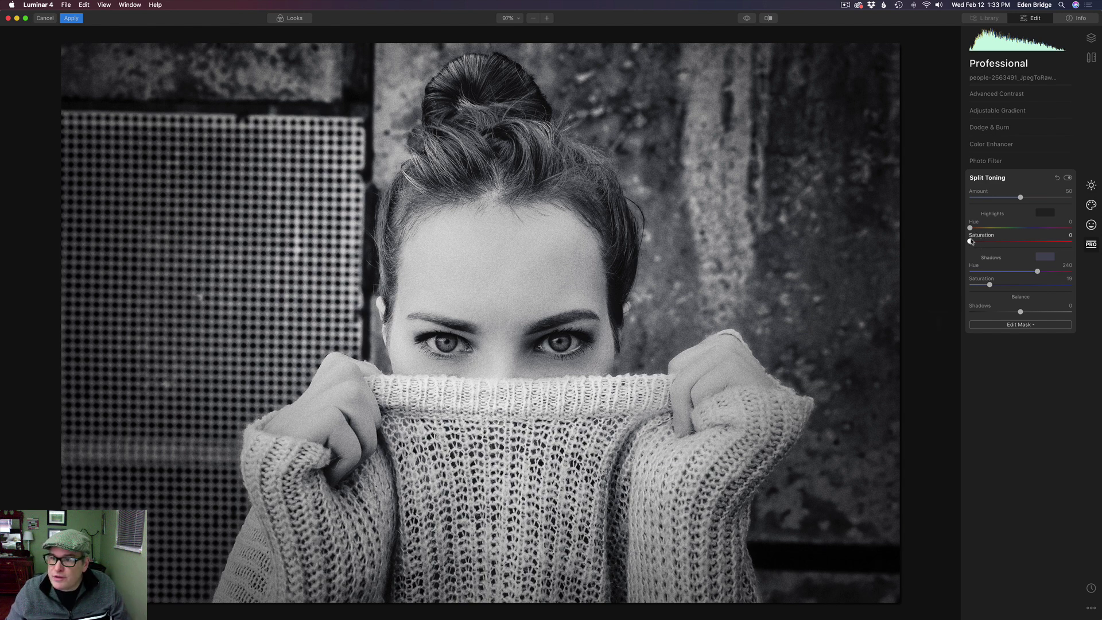
Set Split Toning Highlights to Hue 41 and Saturation 37.
{"action": "left_click_drag", "start_coordinate": [972, 241], "coordinate": [1035, 243]}
{"action": "left_click_drag", "start_coordinate": [971, 228], "coordinate": [978, 229]}
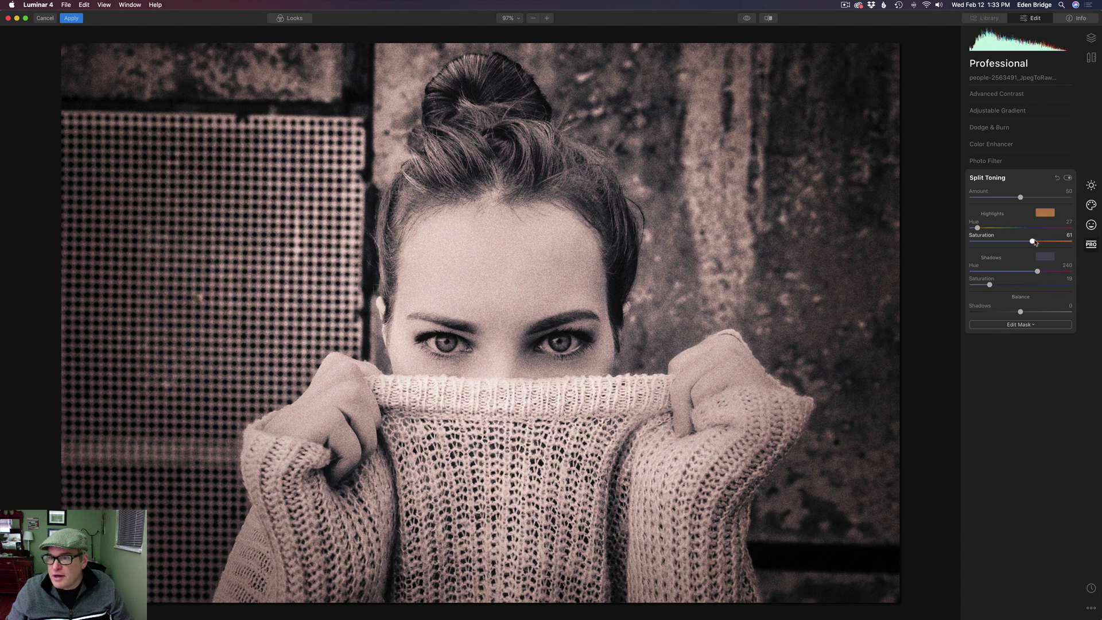
{"action": "left_click_drag", "start_coordinate": [1034, 242], "coordinate": [980, 242]}
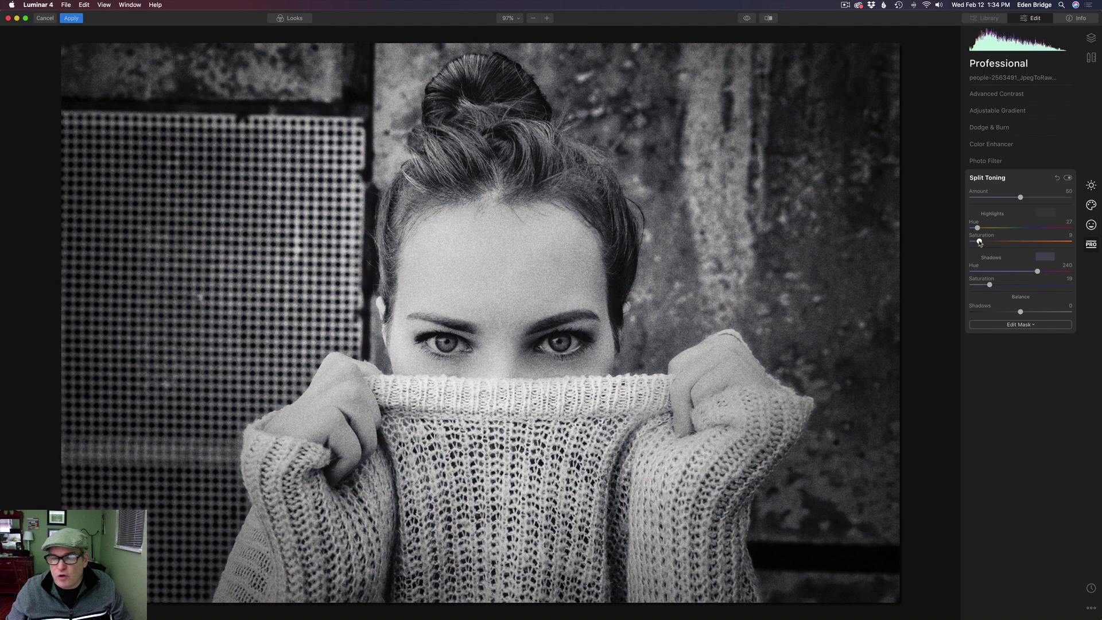
{"action": "mouse_move", "coordinate": [980, 242]}
{"action": "left_mouse_down"}
{"action": "mouse_move", "coordinate": [1000, 244]}
{"action": "mouse_move", "coordinate": [975, 228]}
{"action": "left_mouse_up"}
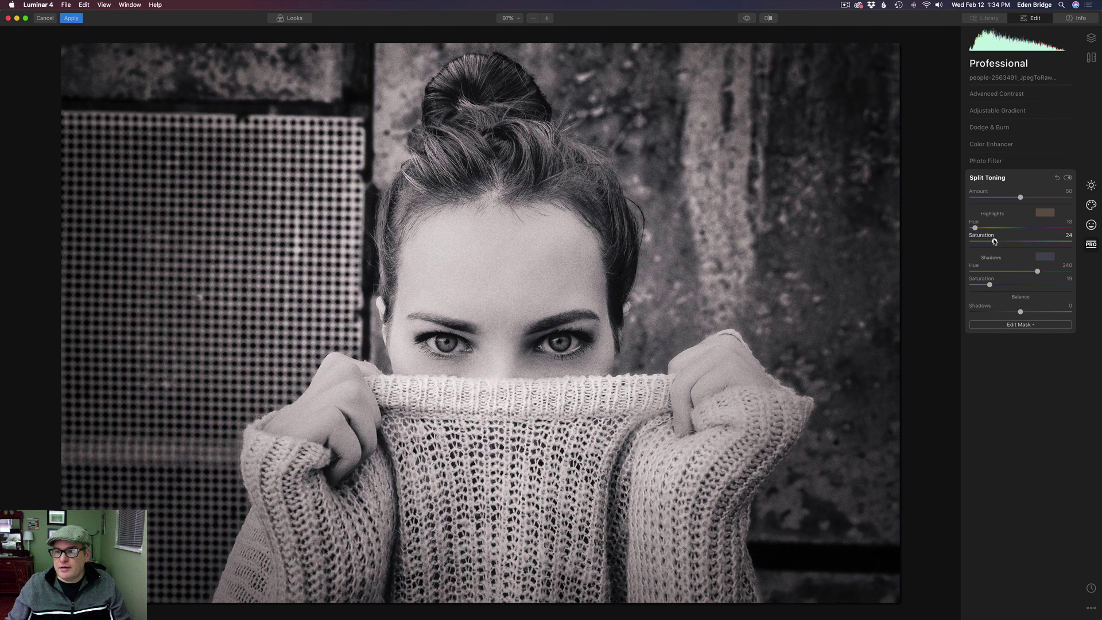
{"action": "mouse_move", "coordinate": [995, 242]}
{"action": "left_mouse_down"}
{"action": "mouse_move", "coordinate": [1020, 242]}
{"action": "mouse_move", "coordinate": [984, 229]}
{"action": "left_mouse_up"}
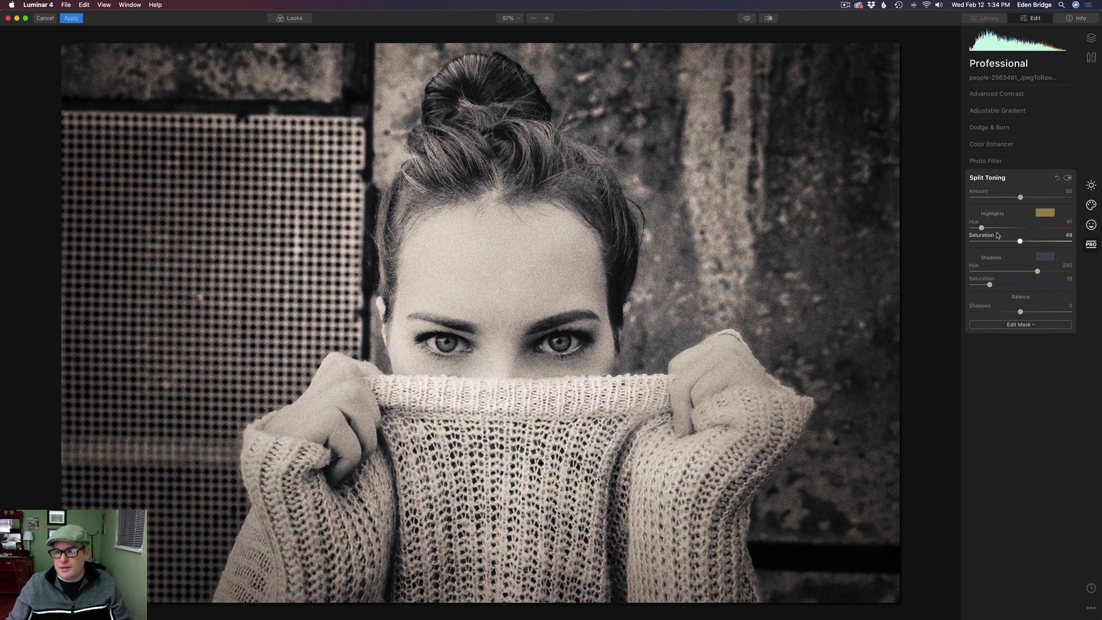
{"action": "left_click_drag", "start_coordinate": [1021, 241], "coordinate": [1008, 242]}
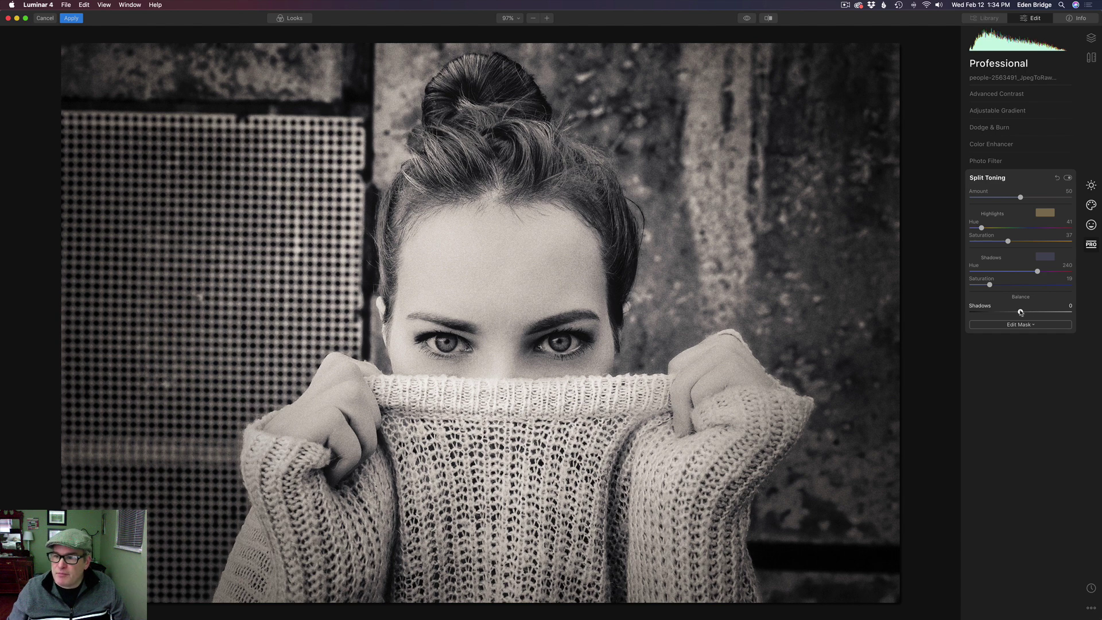
Set Split Toning Balance to -21 and Amount to 43.
{"action": "mouse_move", "coordinate": [1021, 312]}
{"action": "left_mouse_down"}
{"action": "mouse_move", "coordinate": [1058, 311]}
{"action": "mouse_move", "coordinate": [936, 310]}
{"action": "mouse_move", "coordinate": [1020, 313]}
{"action": "mouse_move", "coordinate": [1010, 313]}
{"action": "left_mouse_up"}
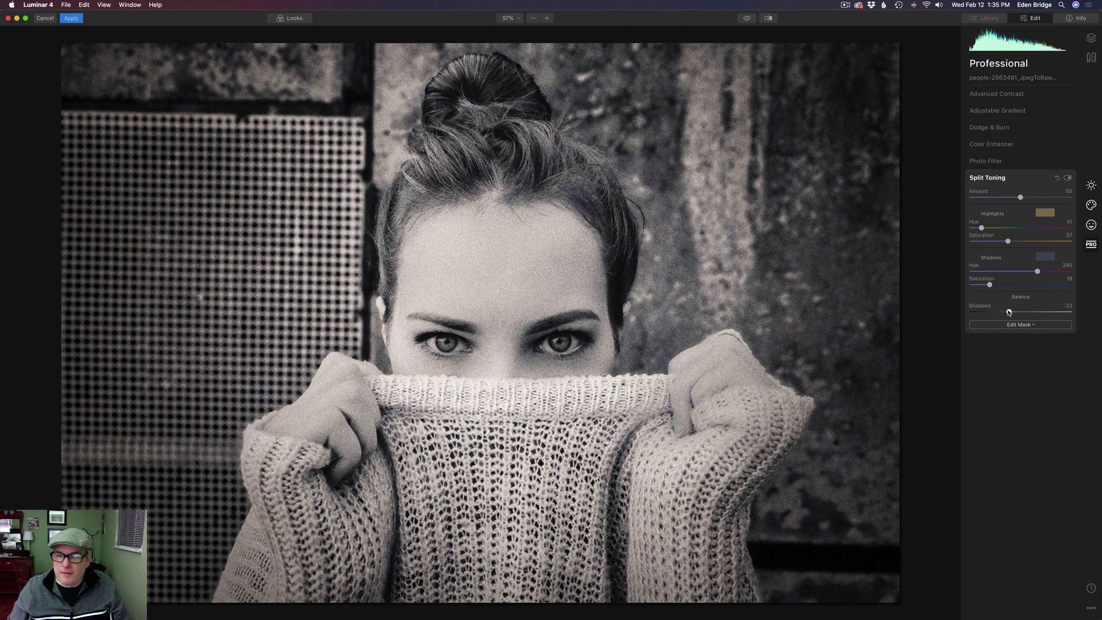
{"action": "left_click_drag", "start_coordinate": [1009, 313], "coordinate": [1010, 313]}
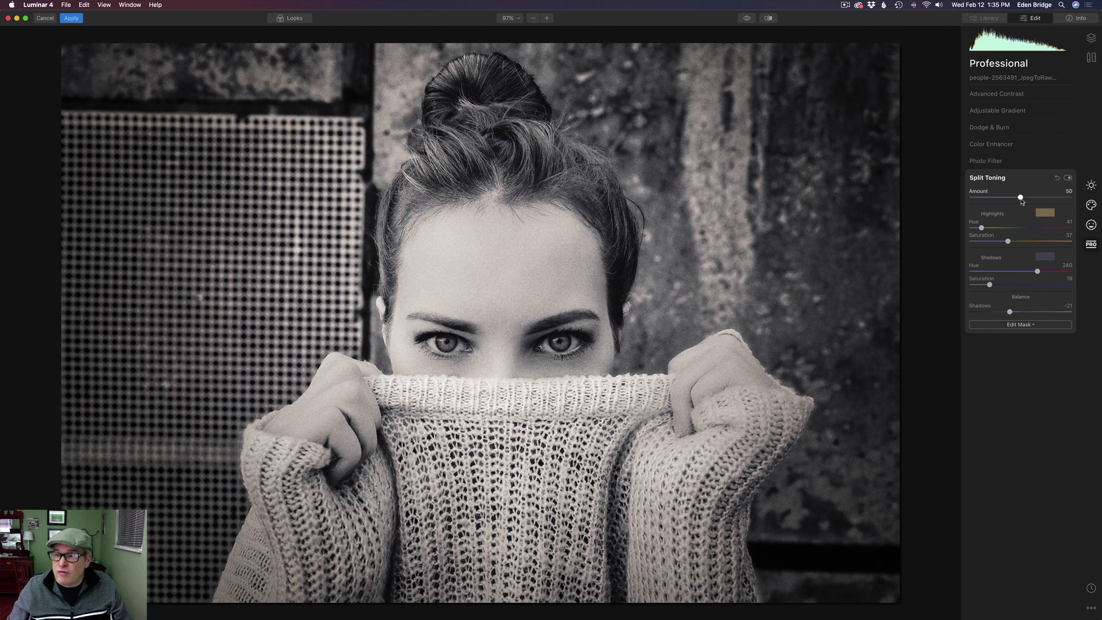
{"action": "mouse_move", "coordinate": [1020, 198]}
{"action": "left_mouse_down"}
{"action": "mouse_move", "coordinate": [1091, 200]}
{"action": "mouse_move", "coordinate": [1062, 214]}
{"action": "mouse_move", "coordinate": [1013, 212]}
{"action": "left_mouse_up"}
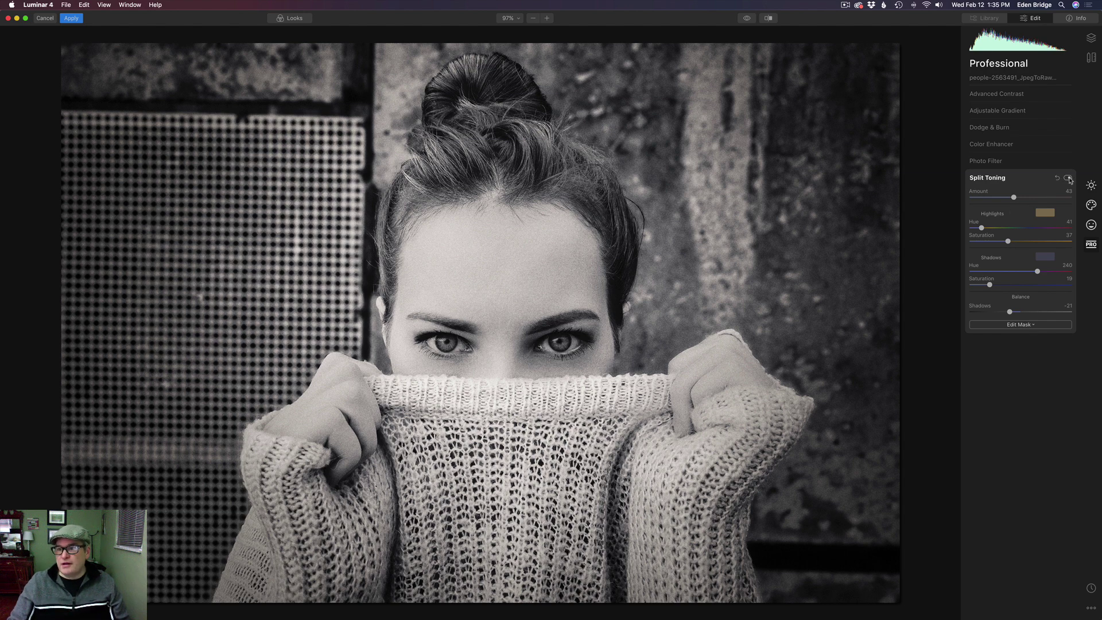
{"action": "left_click", "coordinate": [1069, 179]}
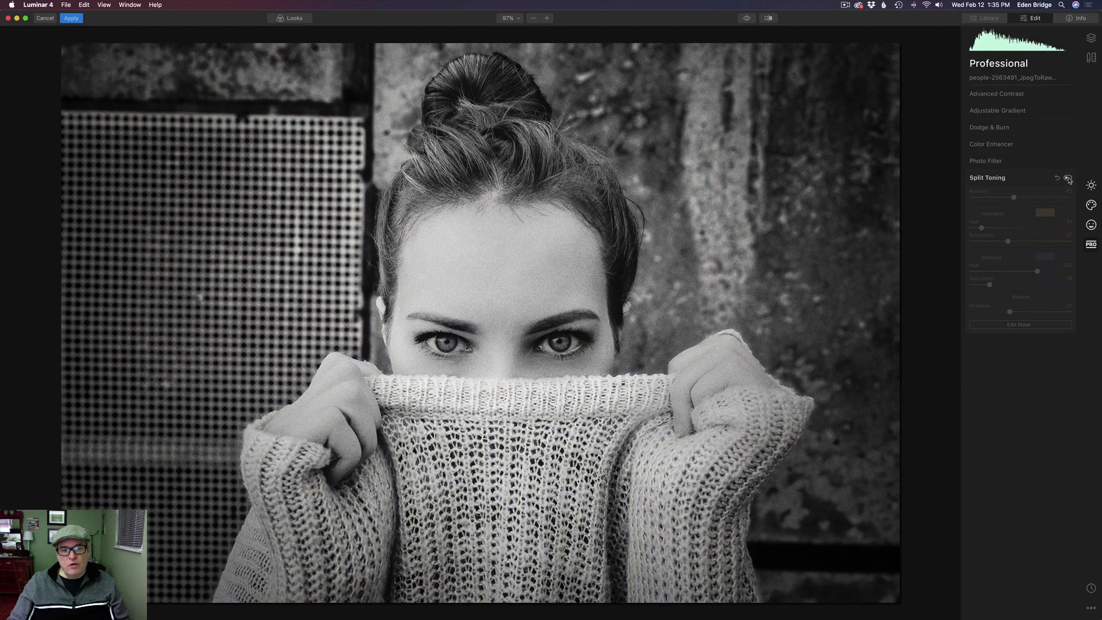
{"action": "left_click", "coordinate": [1069, 179]}
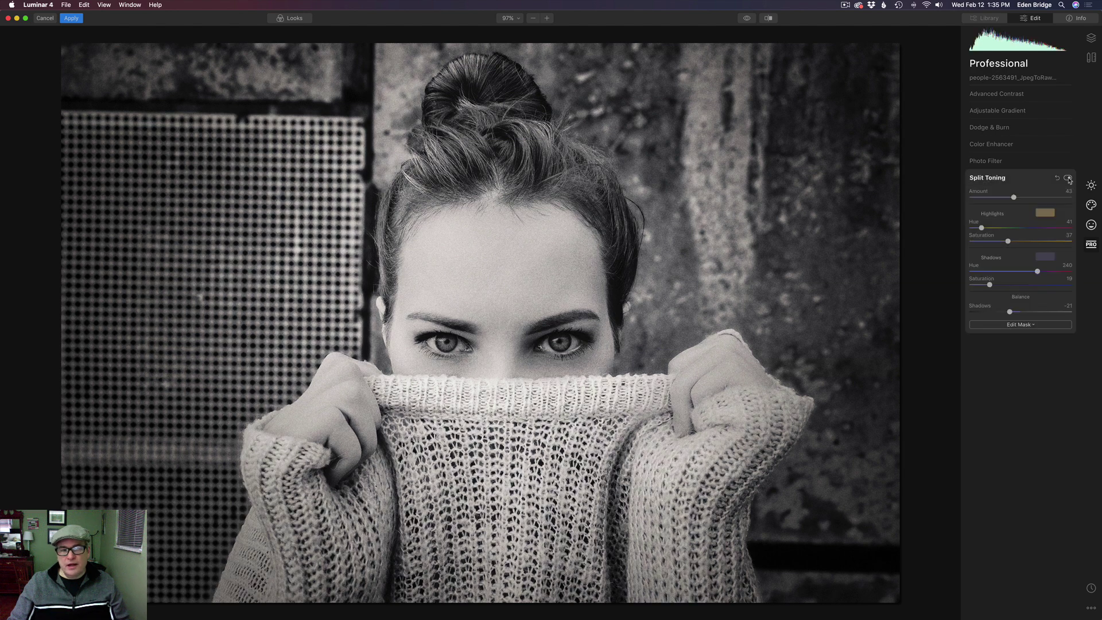
{"action": "left_click", "coordinate": [1033, 178]}
{"action": "left_click", "coordinate": [1027, 164]}
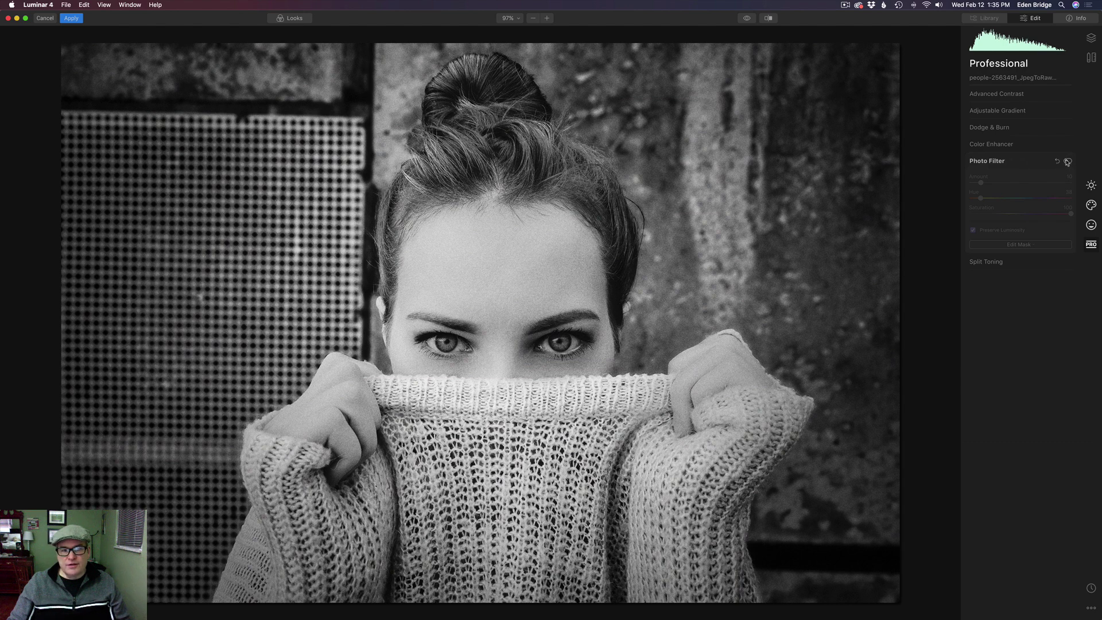
{"action": "left_click", "coordinate": [1067, 163]}
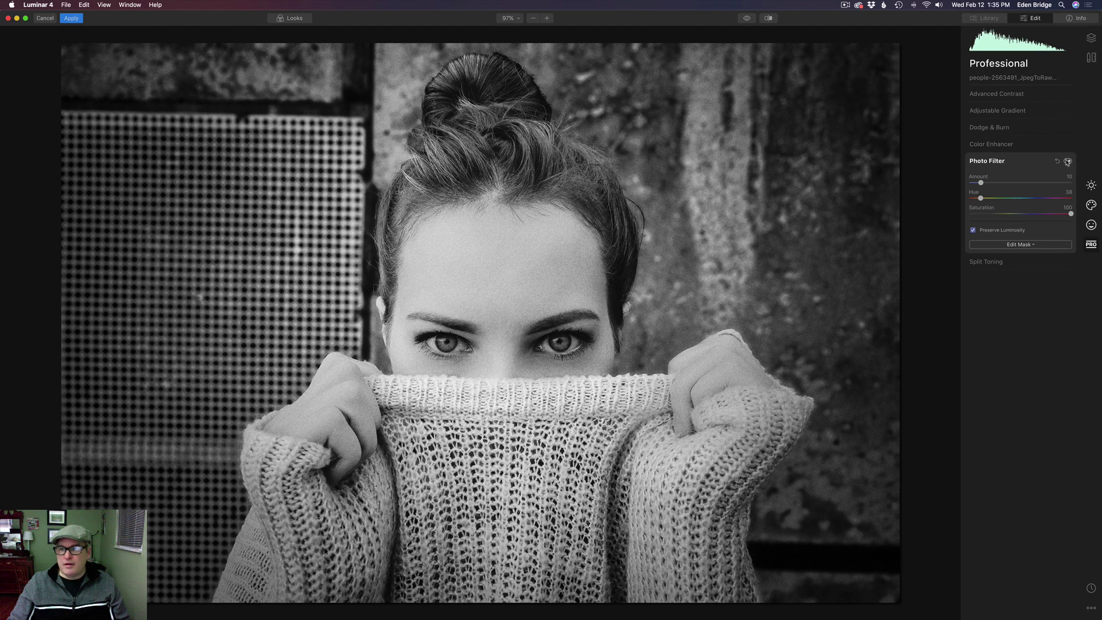
{"action": "left_click", "coordinate": [1068, 163]}
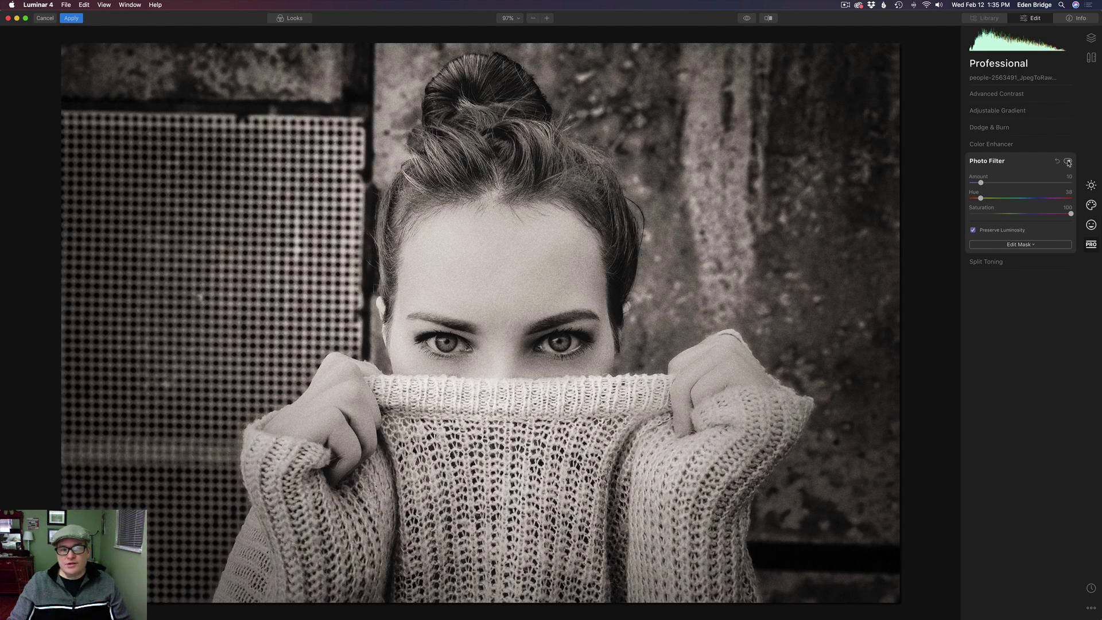
{"action": "left_click", "coordinate": [1067, 162]}
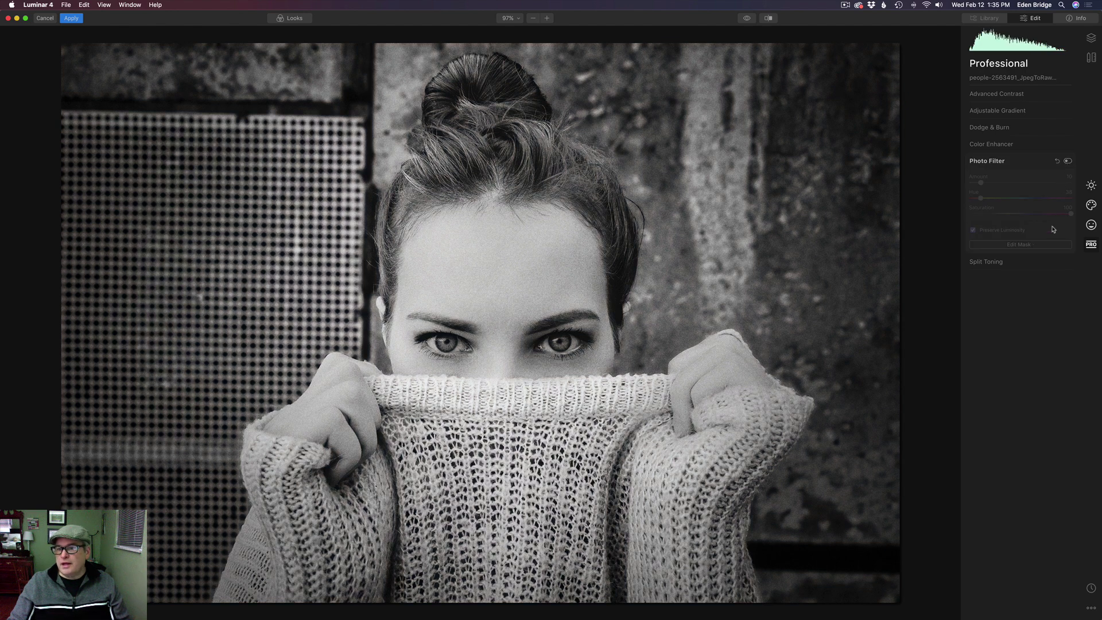
{"action": "left_click", "coordinate": [1035, 267]}
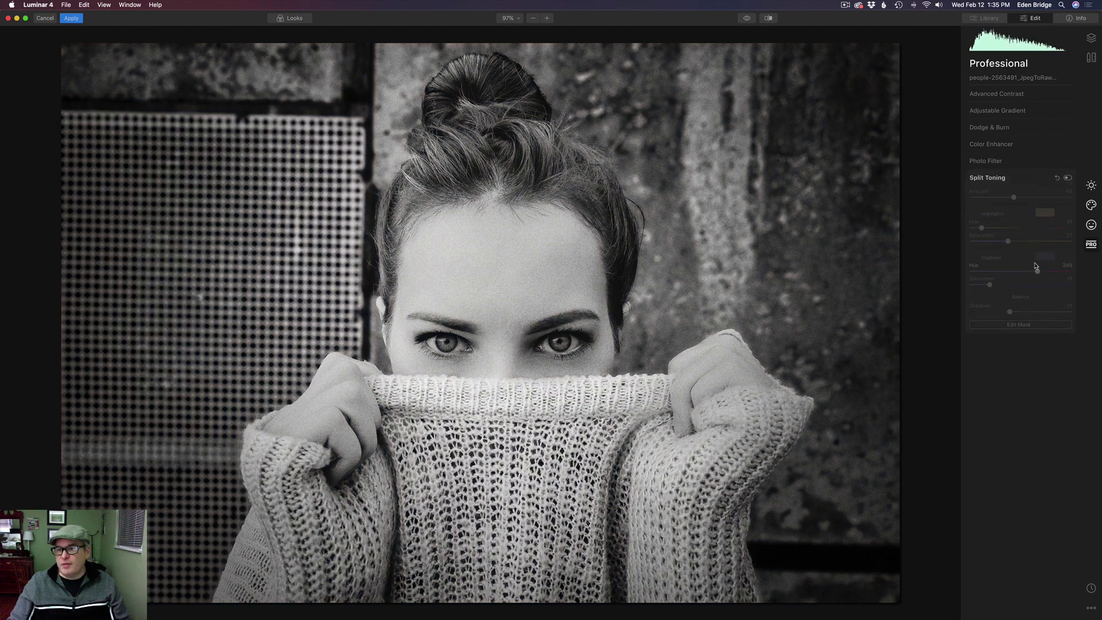
{"action": "left_click", "coordinate": [1068, 179]}
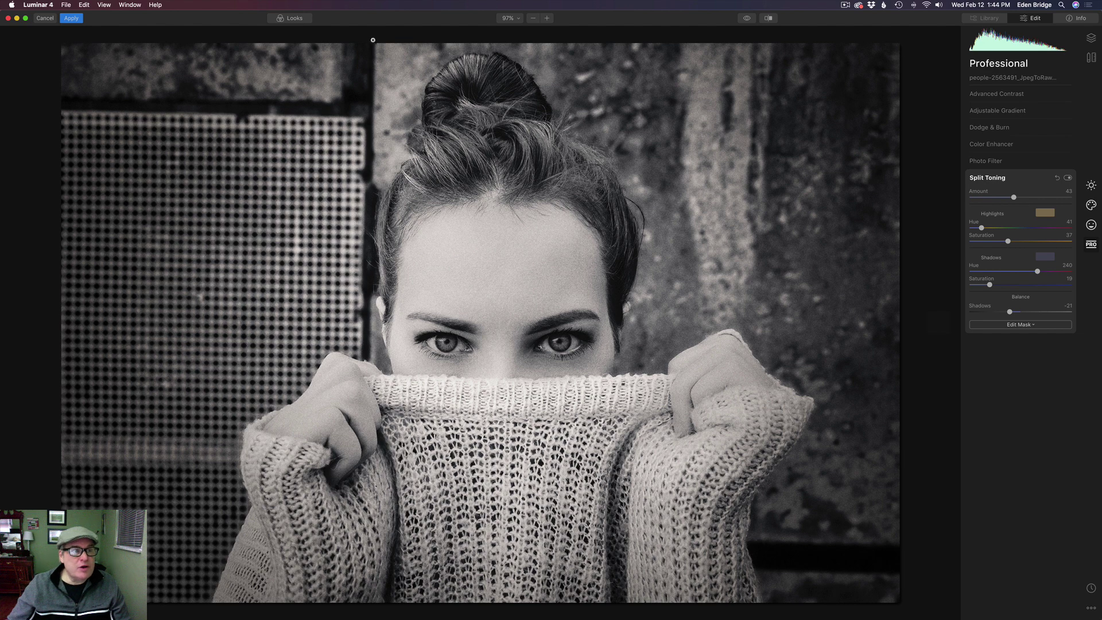
Apply the Luminar edit so the toned portrait returns to Photoshop as Layer 1.
{"action": "left_click", "coordinate": [71, 18]}
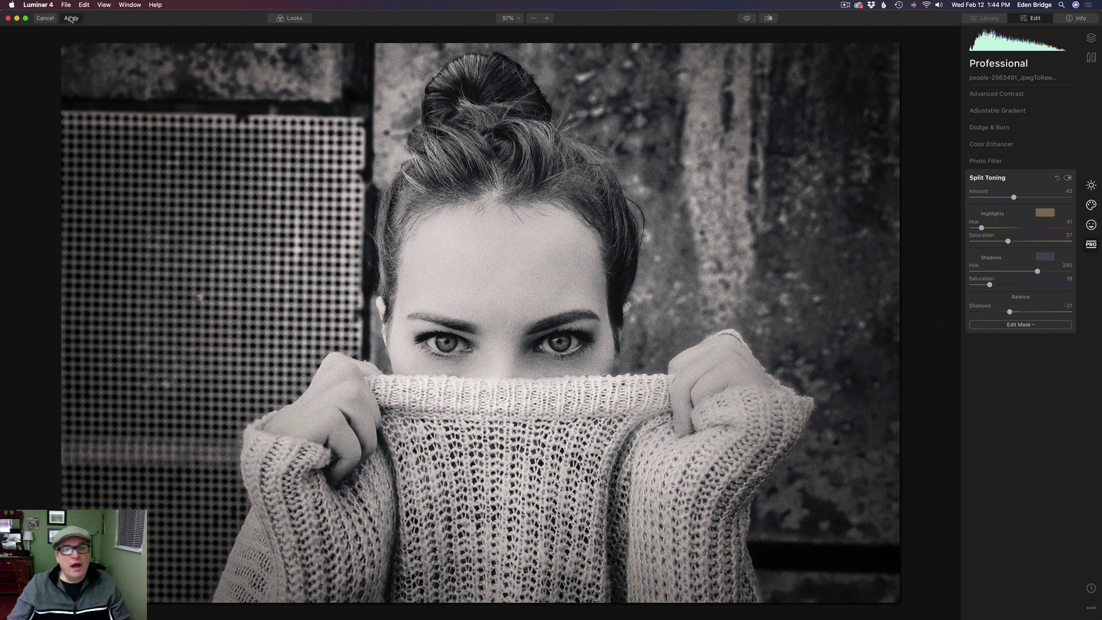
{"action": "left_click", "coordinate": [71, 18]}
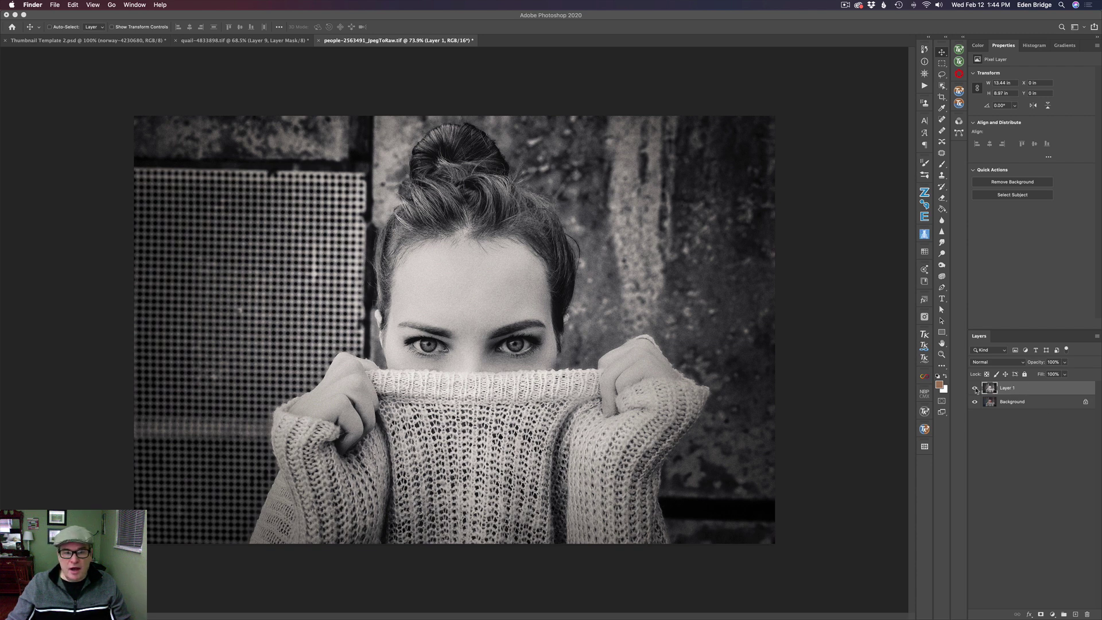
Hide and re-show Layer 1 to compare it with the colour Background.
{"action": "left_click", "coordinate": [976, 388]}
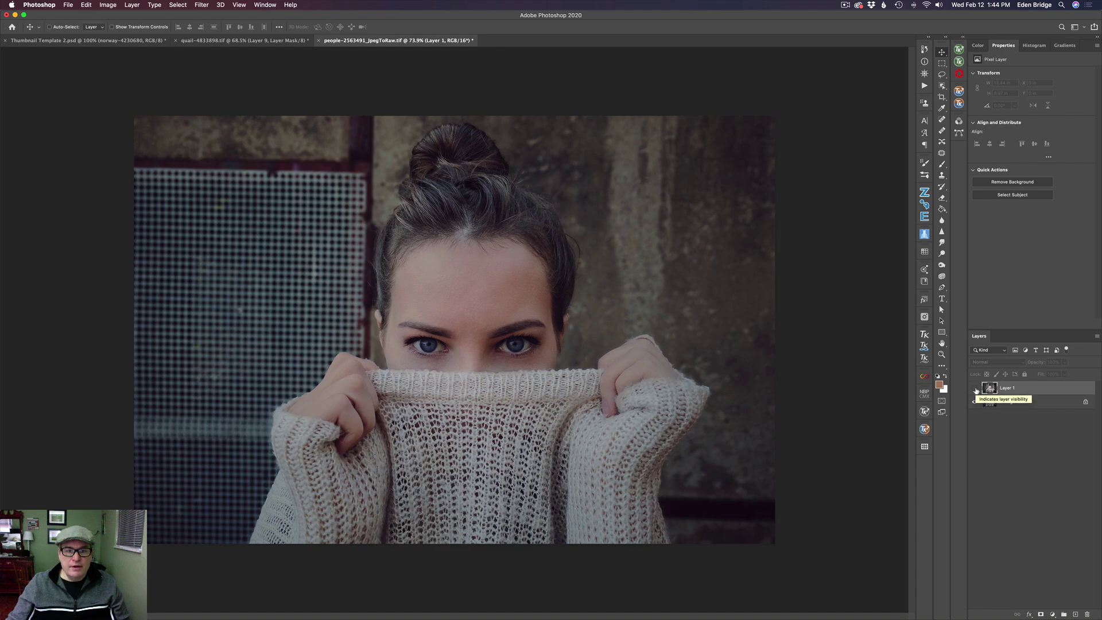
{"action": "left_click", "coordinate": [976, 390]}
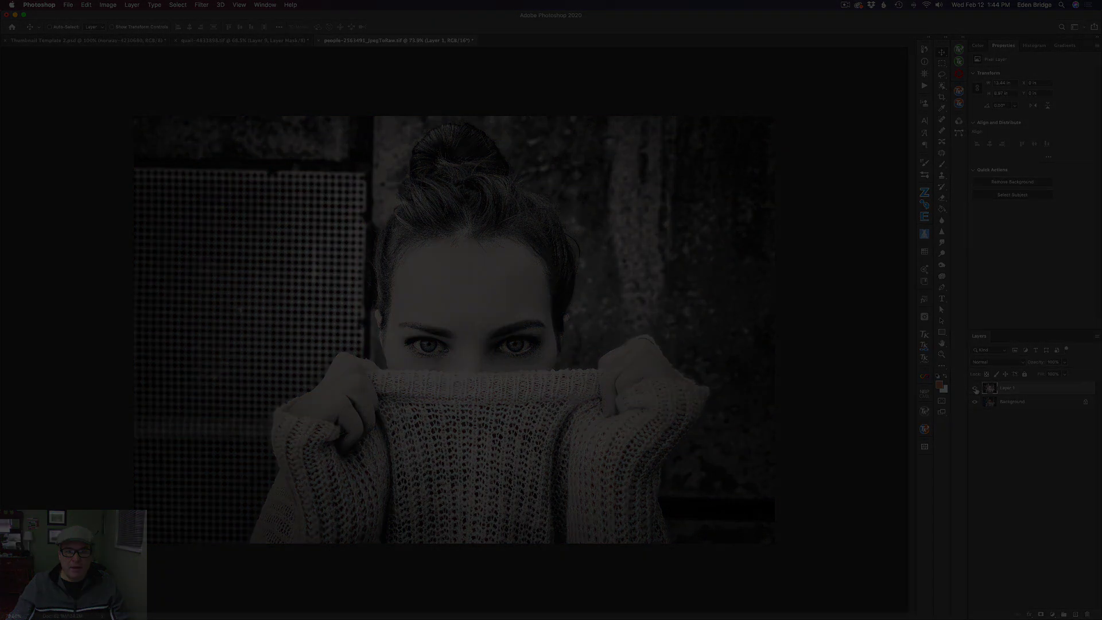